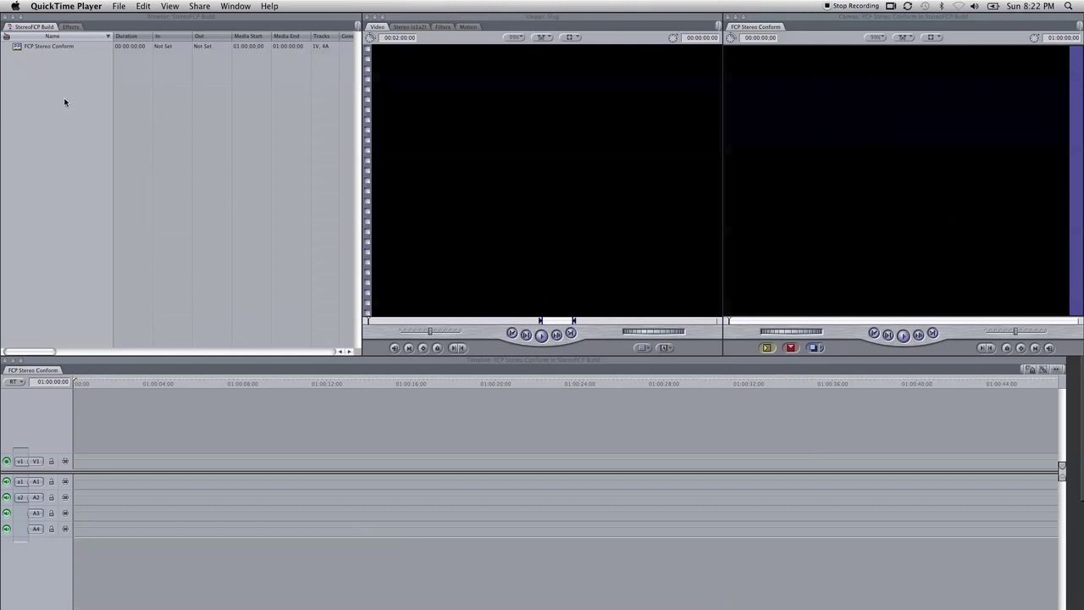
Import the Stereo Footage for FCP folder into the Browser and expand its bin of four clips
left_click(55, 106)
right_click(59, 106)
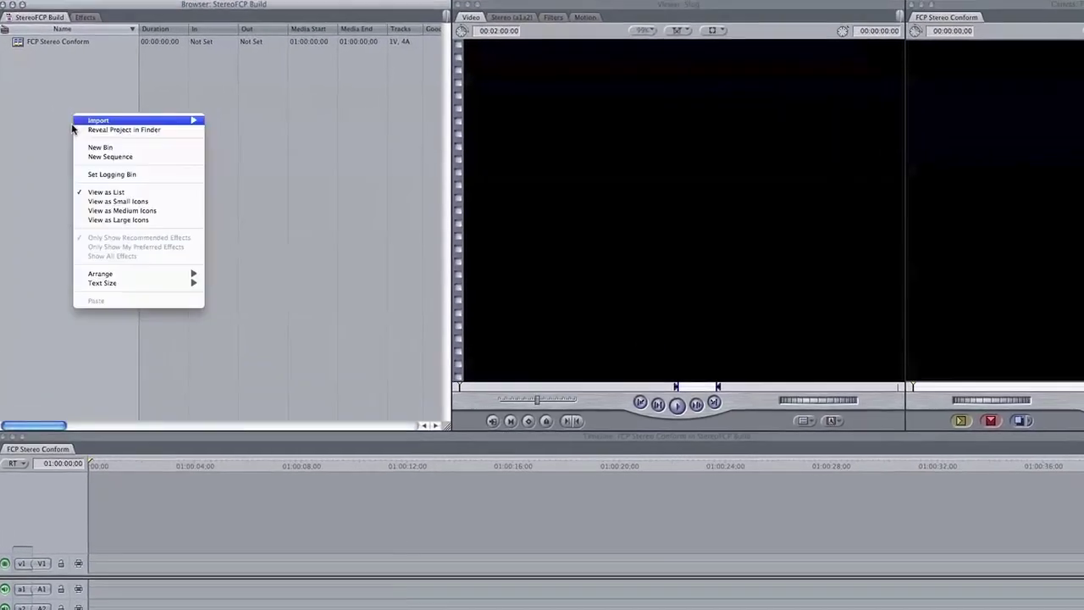
mouse_move(104, 122)
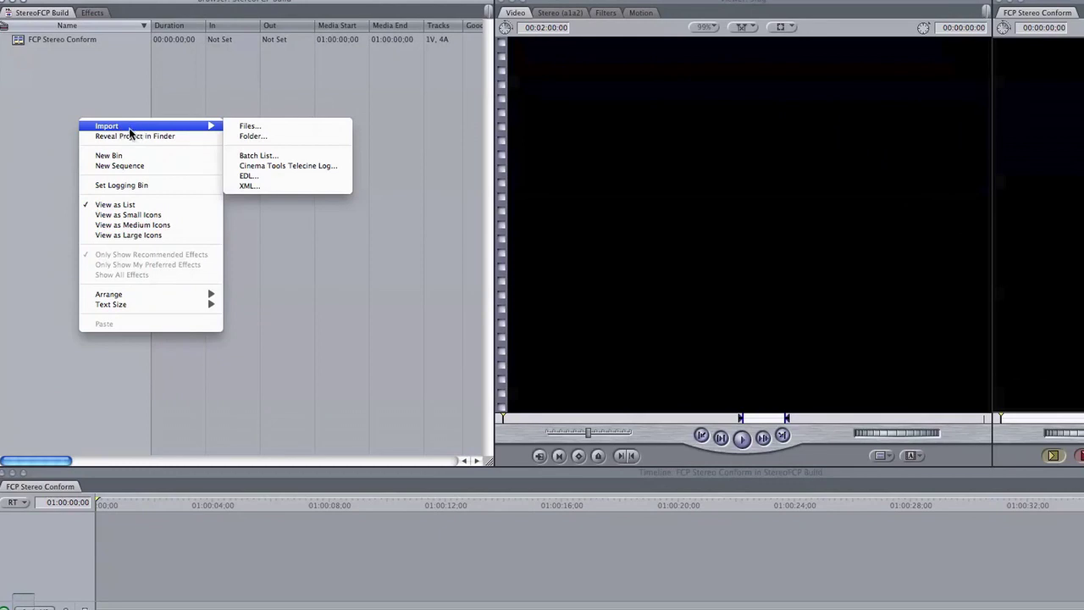
left_click(259, 136)
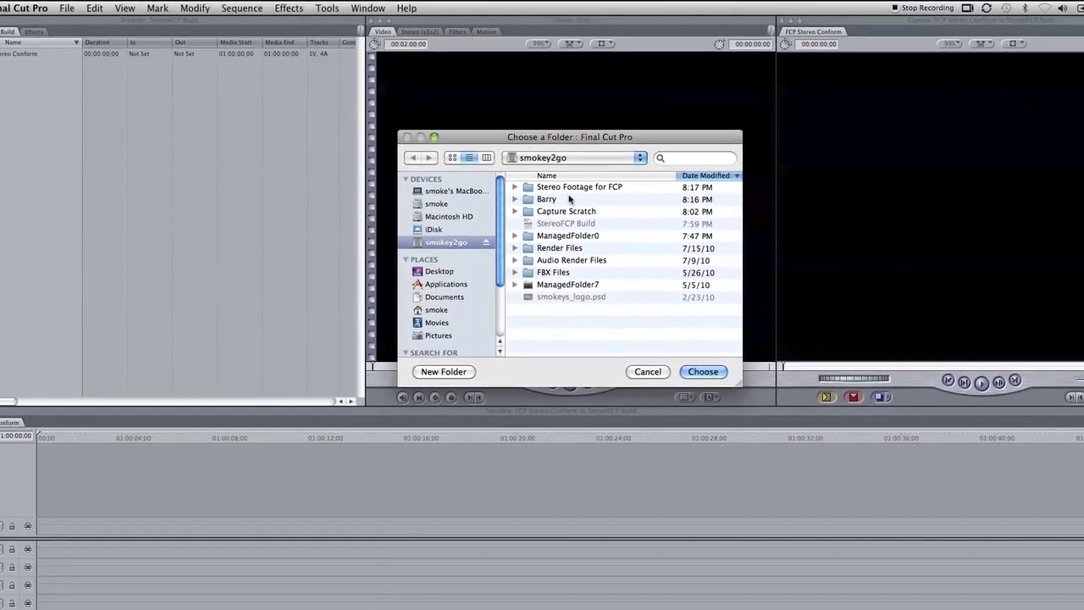
left_click(703, 371)
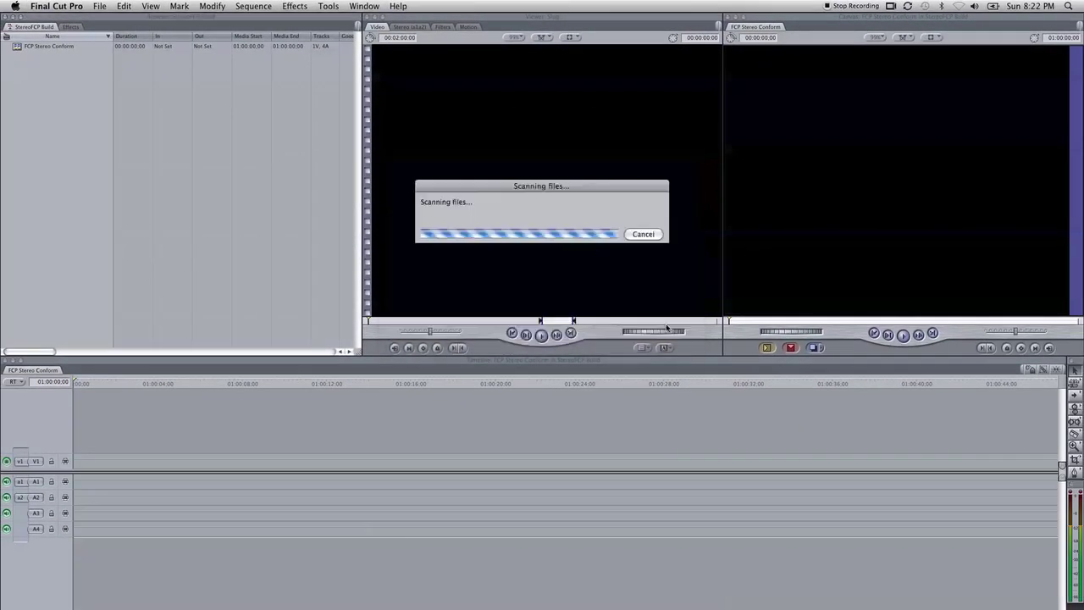
left_click(7, 57)
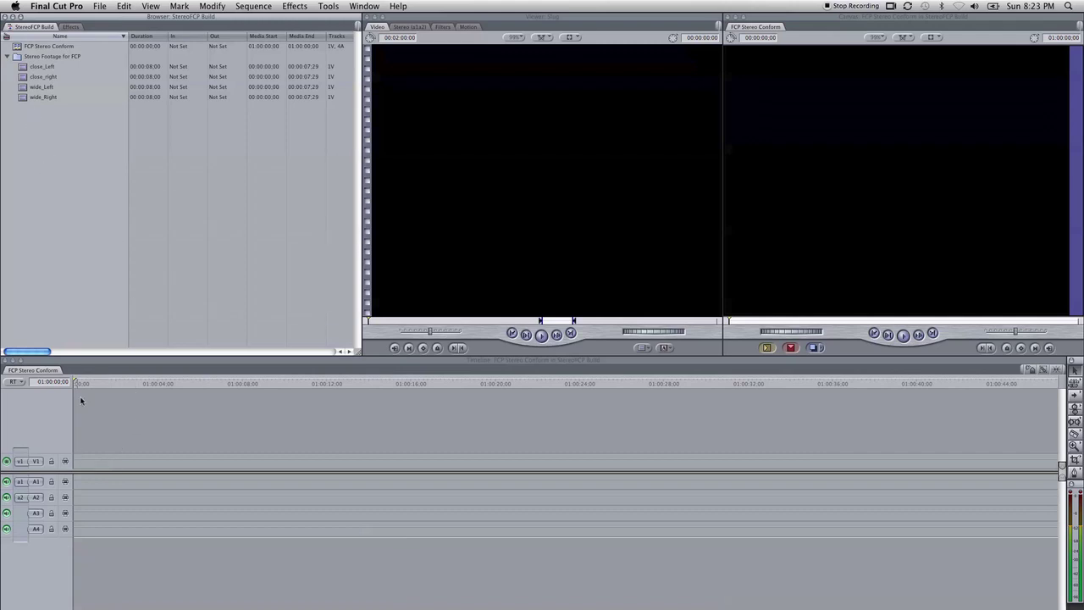
left_click(32, 101)
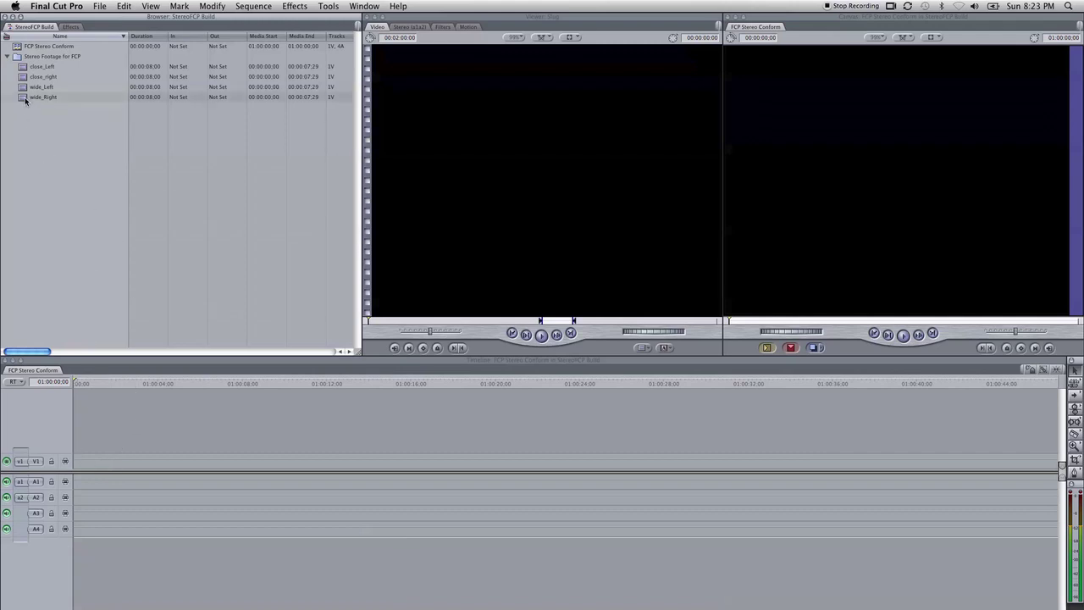
Place wide_Right on V1, matching sequence settings, and wide_Left above it on V2
left_click_drag(25, 100, 339, 461)
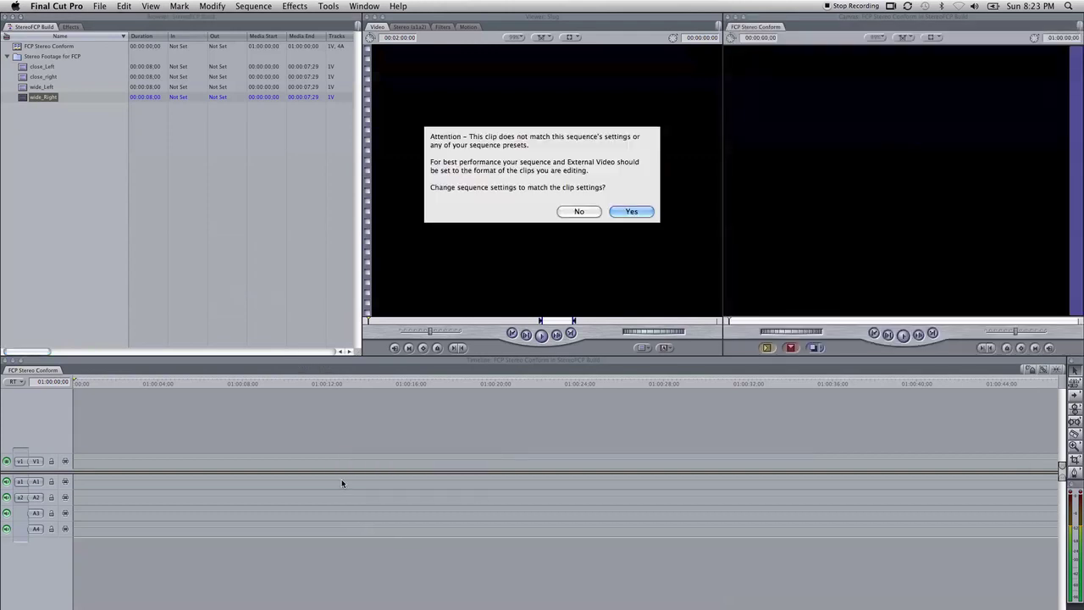
left_click(629, 211)
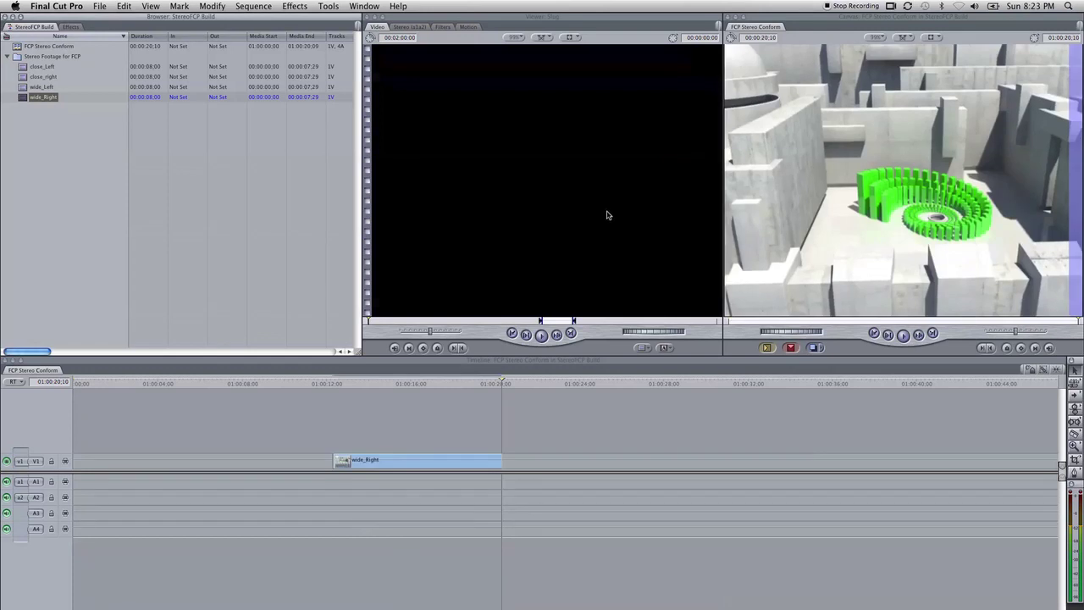
left_click_drag(491, 385, 442, 396)
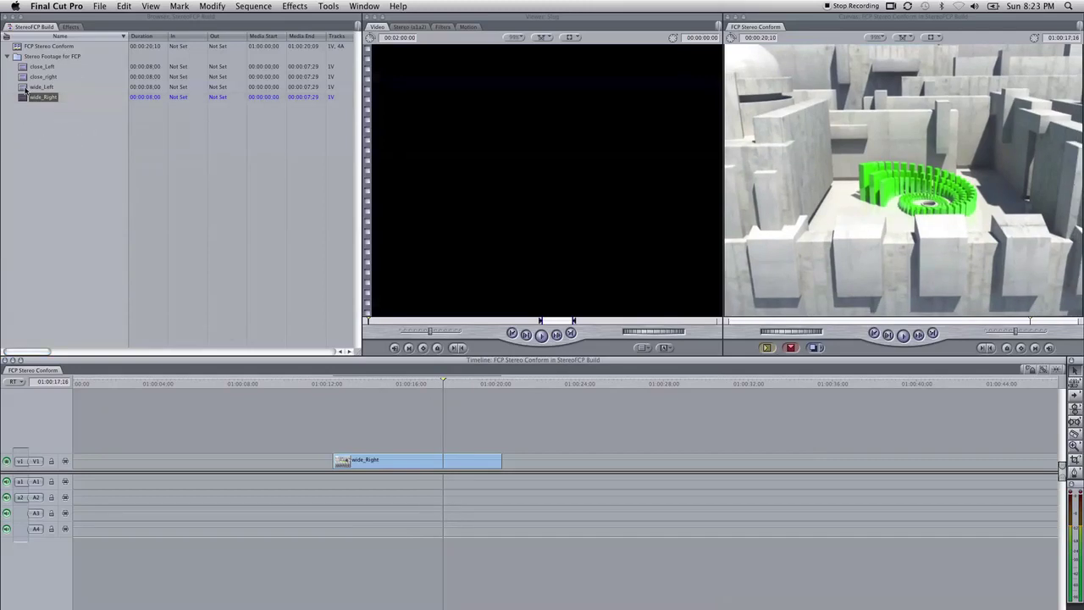
left_click_drag(26, 89, 340, 446)
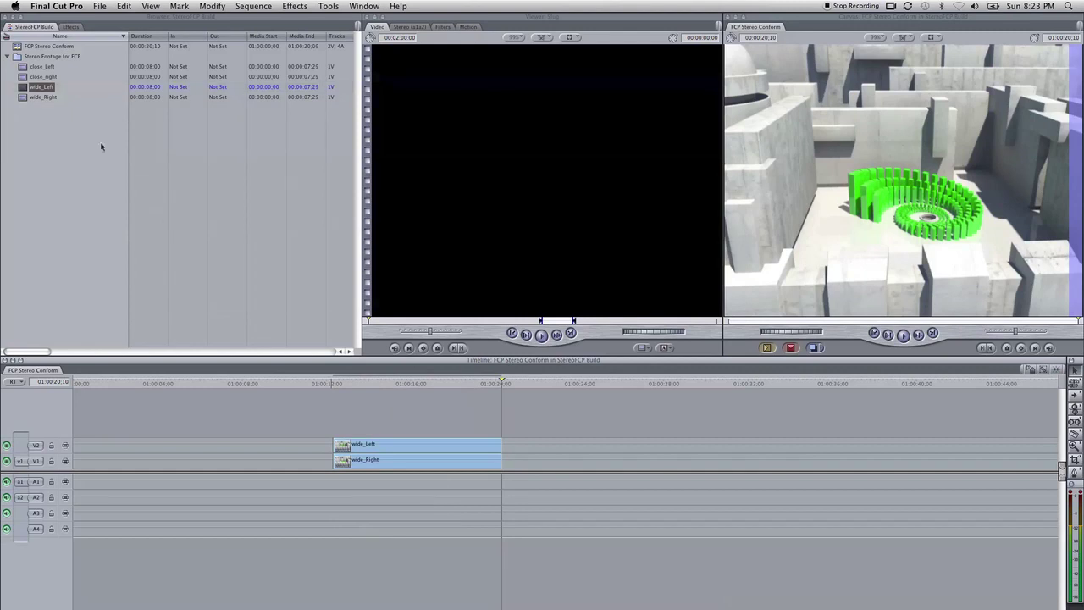
Add close_right after it on V1 and close_Left on V2, then scrub back to review
left_click_drag(36, 76, 514, 462)
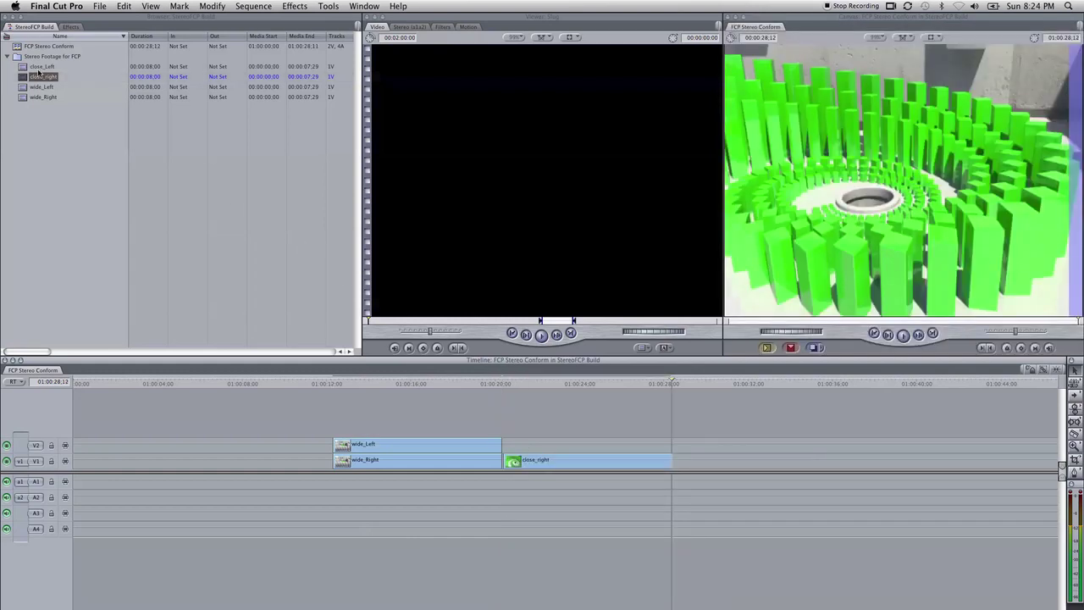
left_click_drag(39, 68, 514, 444)
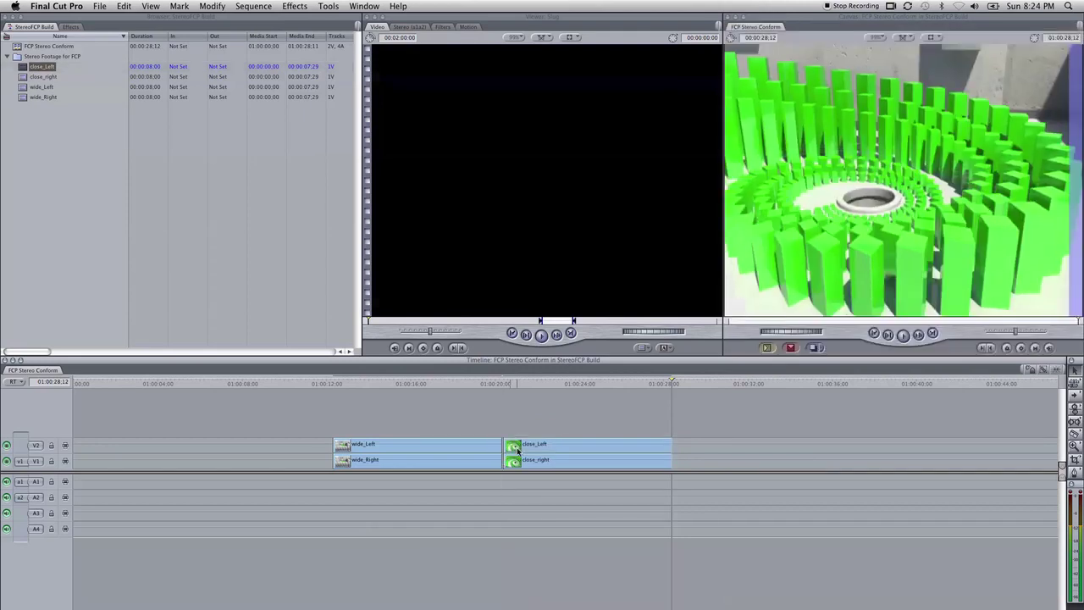
left_click_drag(494, 389, 401, 400)
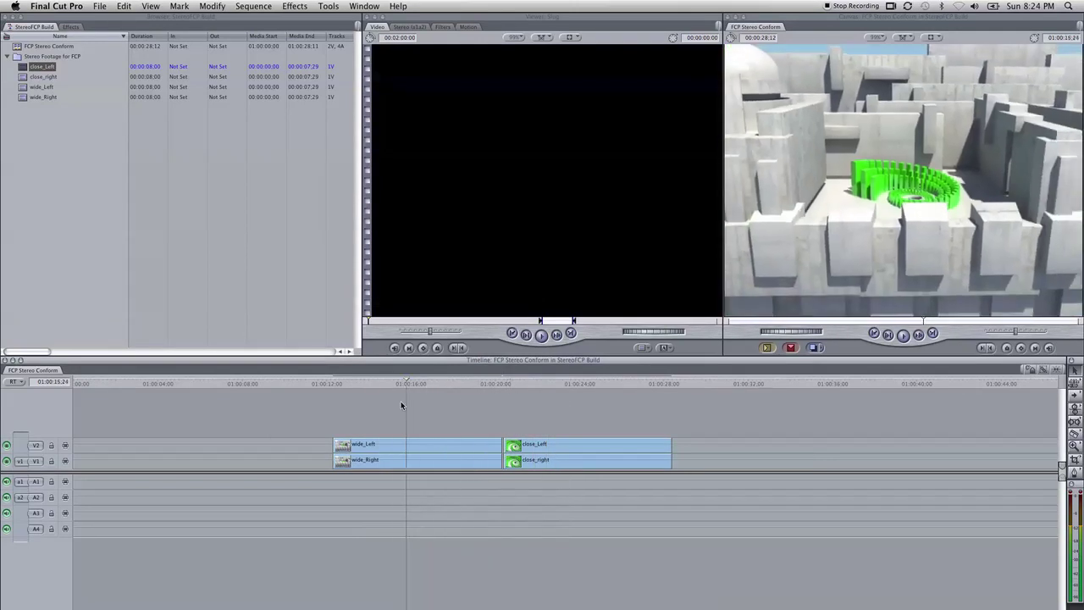
Trim the wide pair's end to 01:00:18:13 and 17 frames off the close pair's start
left_click(411, 388)
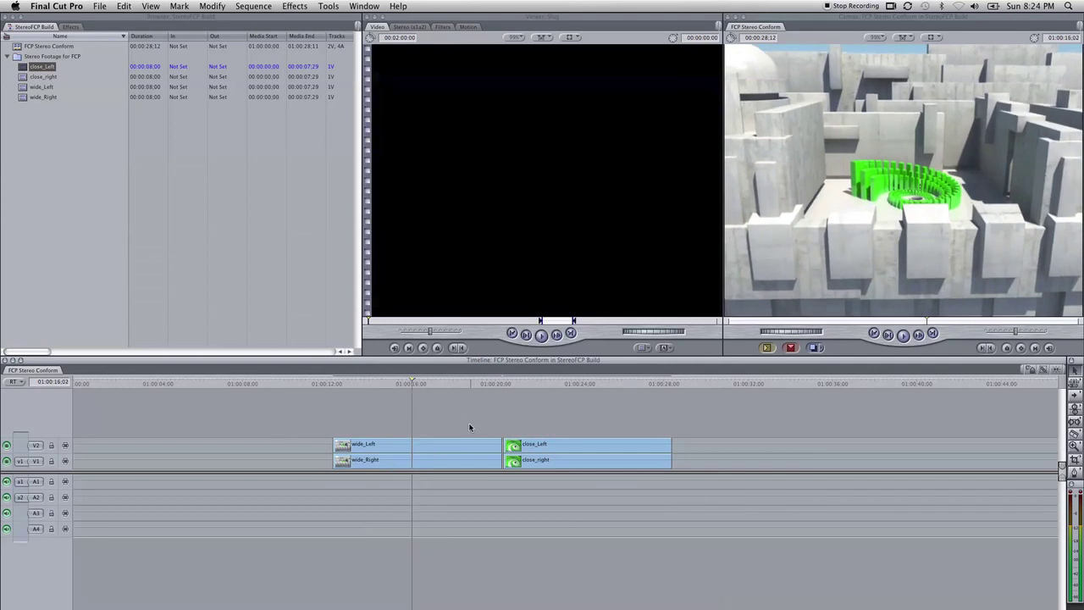
left_click(460, 388)
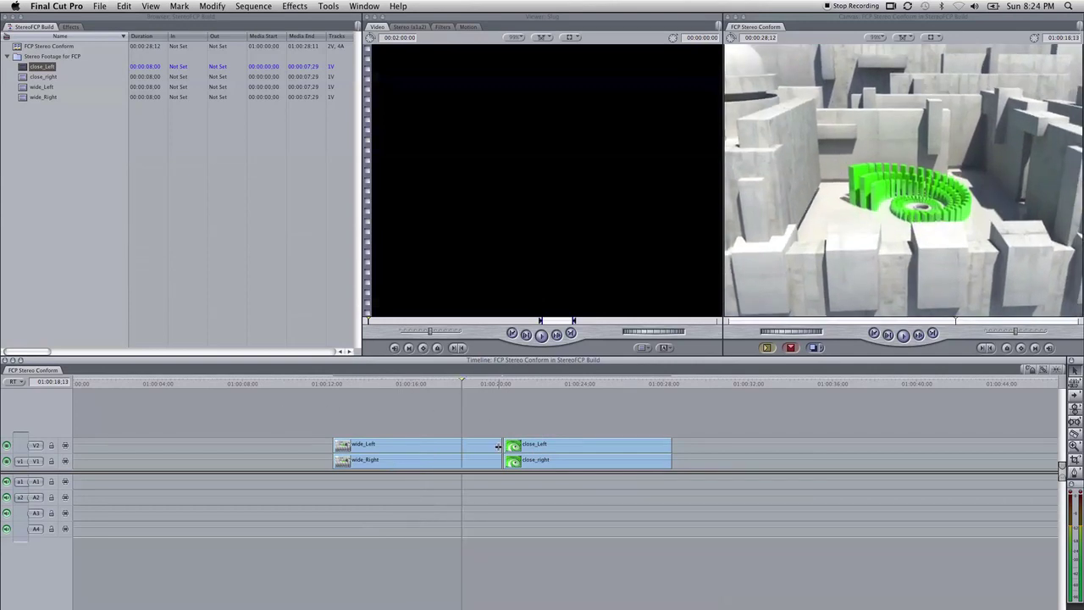
left_click_drag(498, 446, 460, 462)
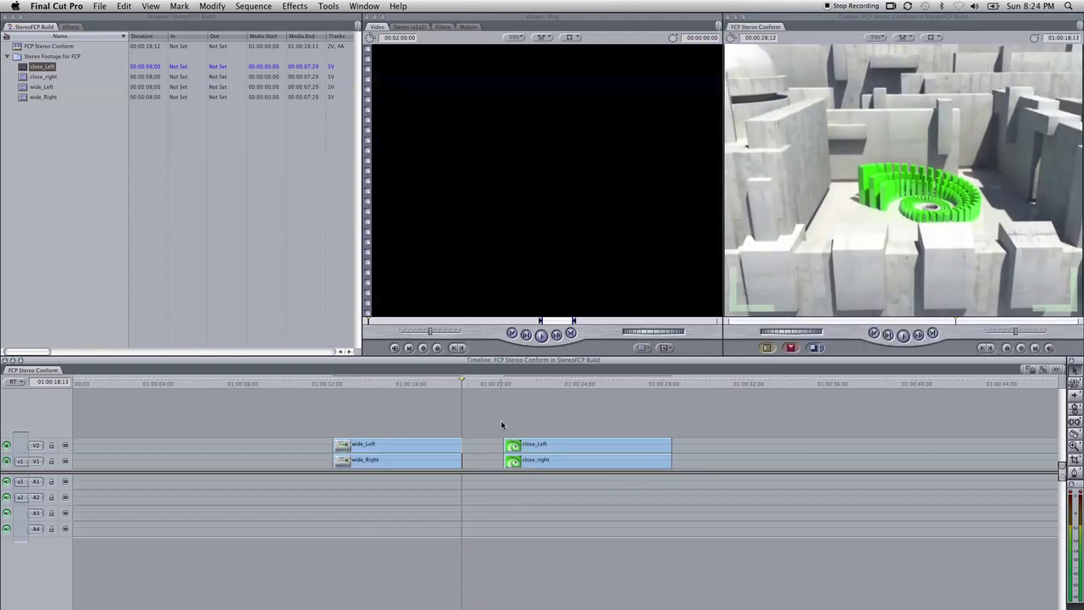
key("alt+equal")
key("alt+equal")
key("alt+equal")
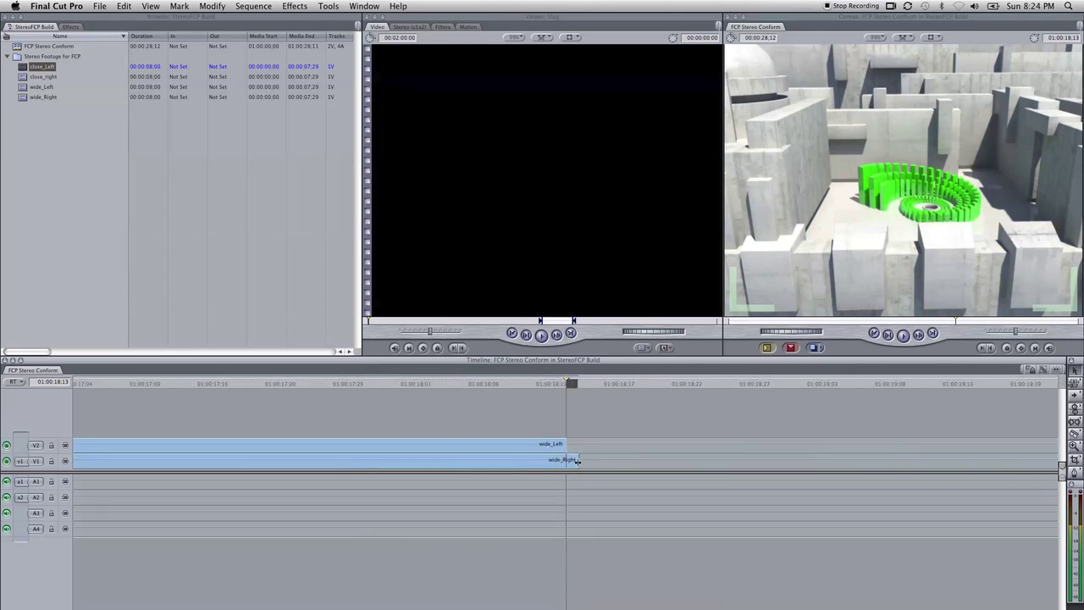
left_click_drag(576, 461, 587, 462)
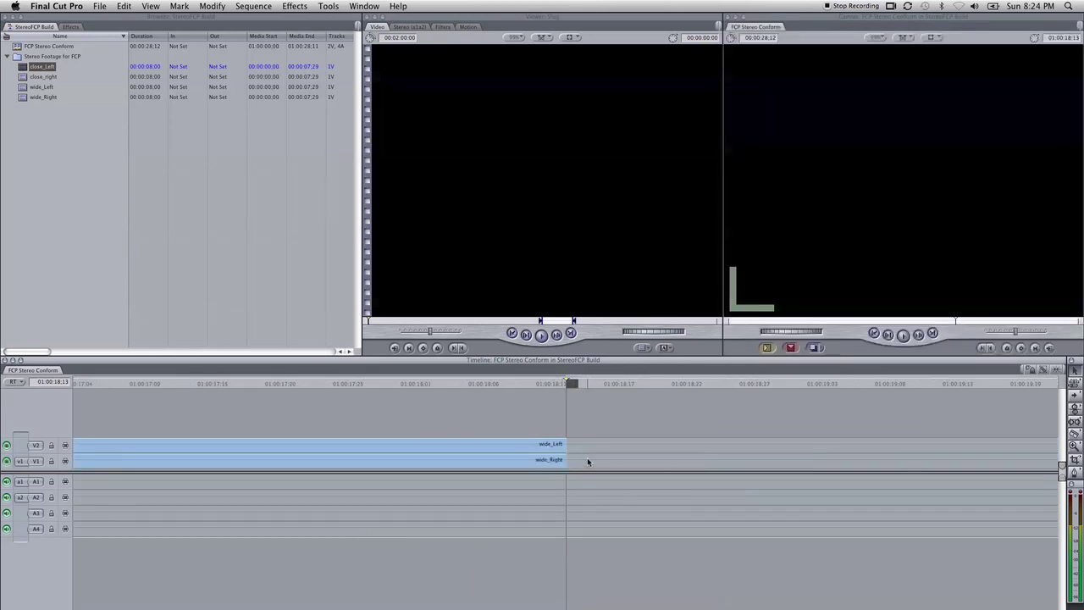
key("alt+minus")
key("alt+minus")
key("alt+minus")
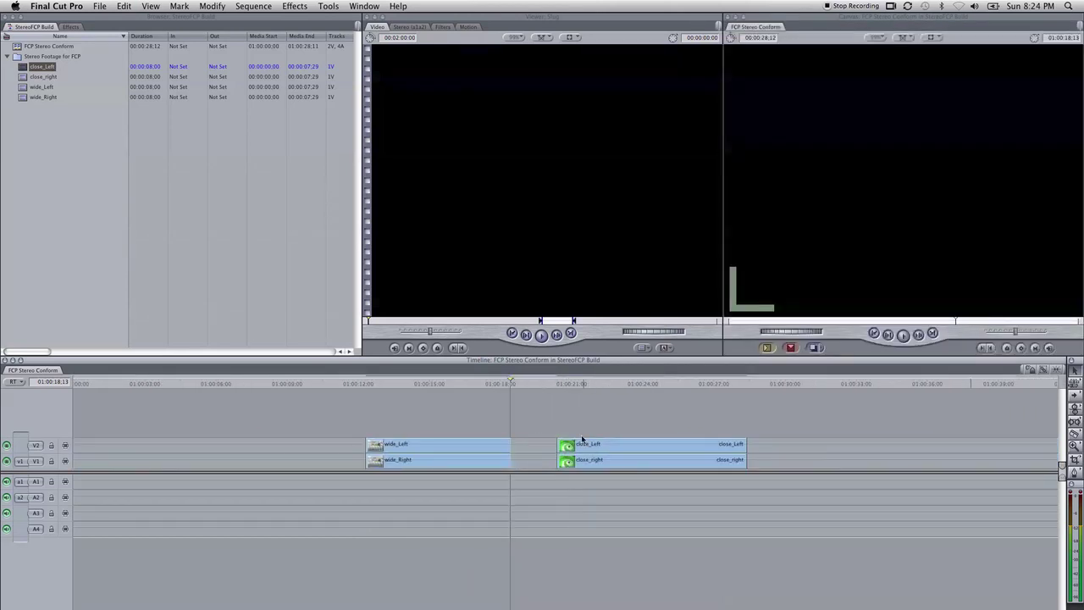
mouse_move(557, 445)
left_mouse_down()
mouse_move(601, 447)
mouse_move(554, 460)
mouse_move(610, 461)
mouse_move(538, 450)
left_mouse_up()
Close the gap and add Cross Dissolve transitions at the wide-to-close cut on V2 and V1
left_click(638, 444)
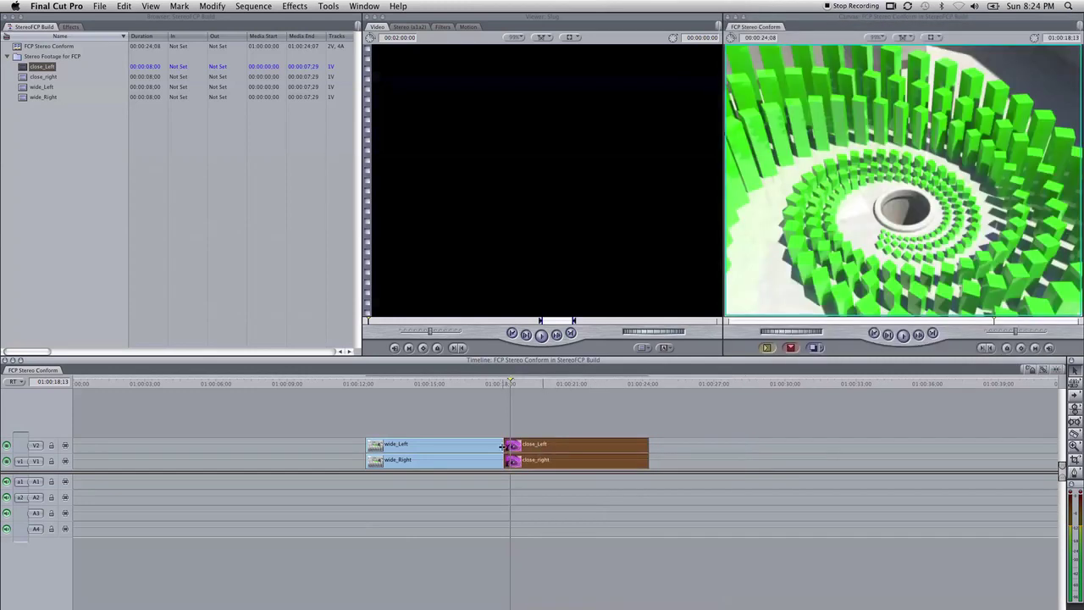
left_click(503, 446)
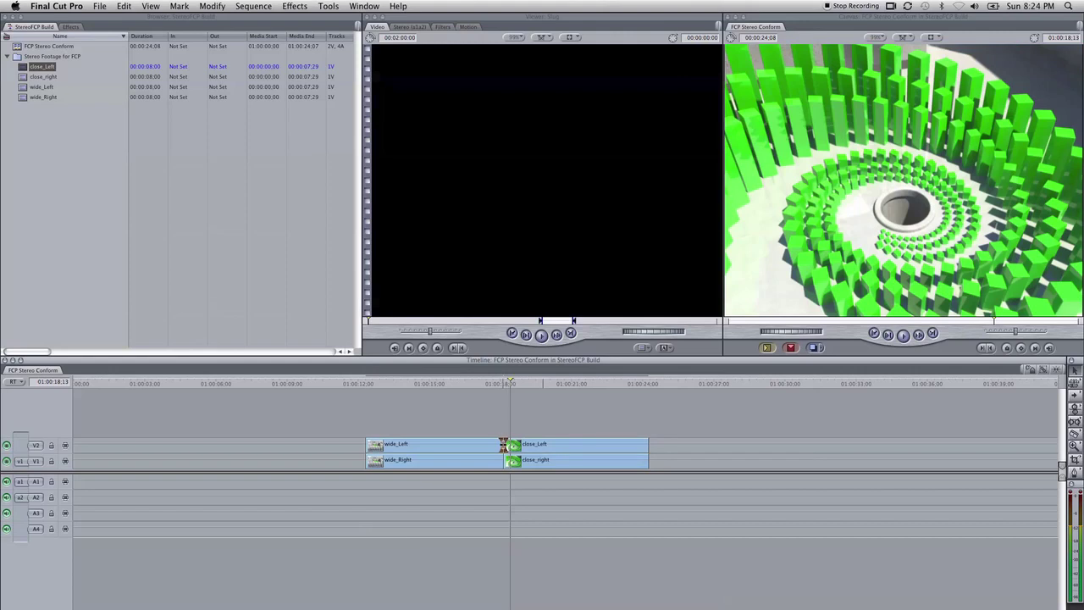
right_click(503, 447)
left_click(534, 449)
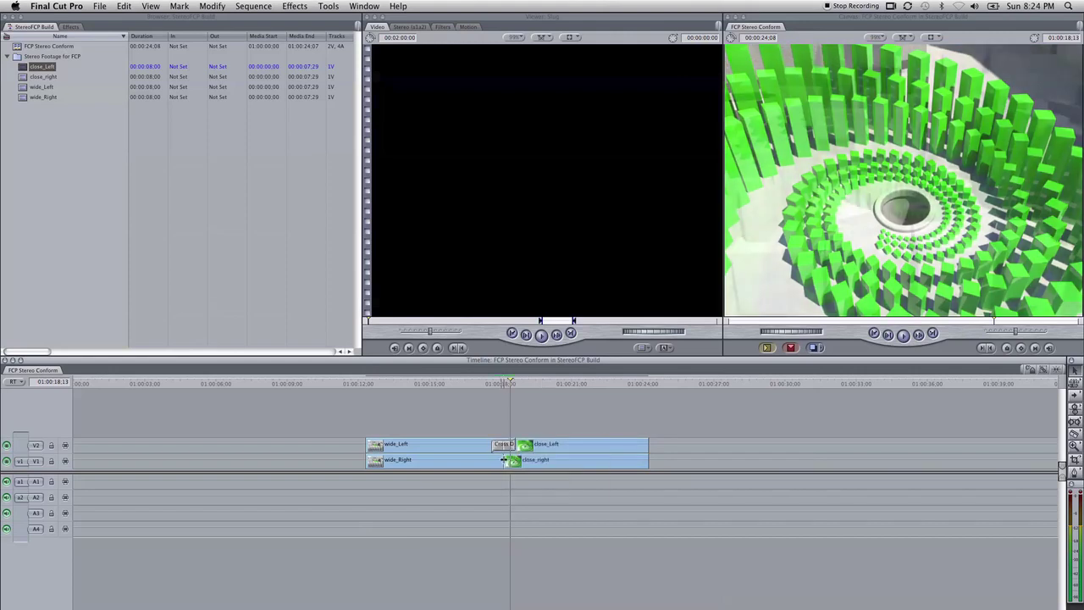
right_click(504, 461)
left_click(526, 466)
Preview the dissolves with track V2 hidden, then with V2 visible again
left_click(503, 383)
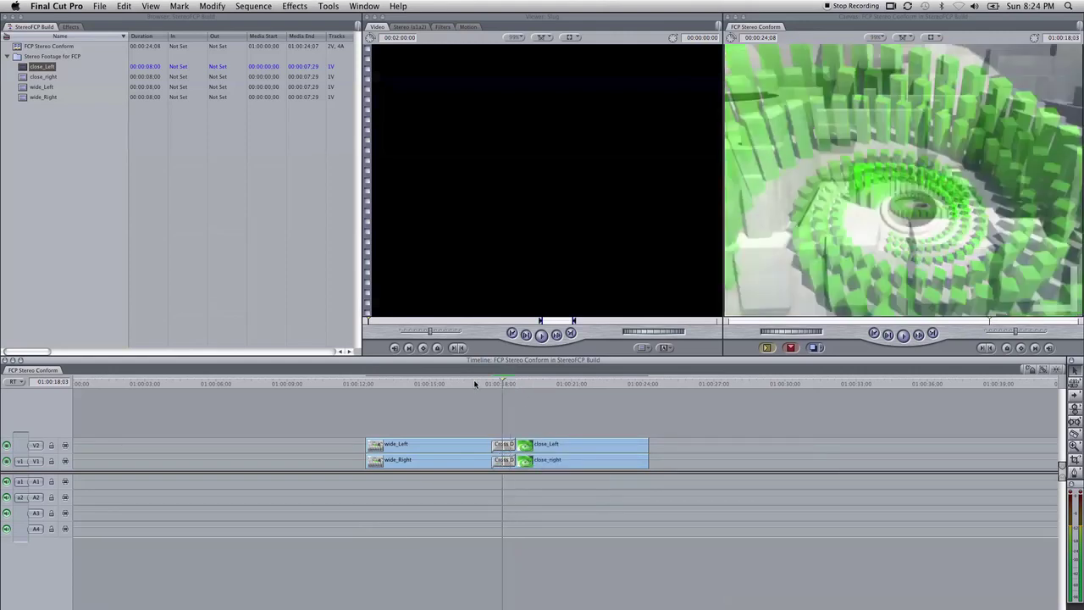
mouse_move(475, 384)
left_mouse_down()
mouse_move(362, 384)
mouse_move(540, 391)
mouse_move(456, 392)
mouse_move(481, 390)
left_mouse_up()
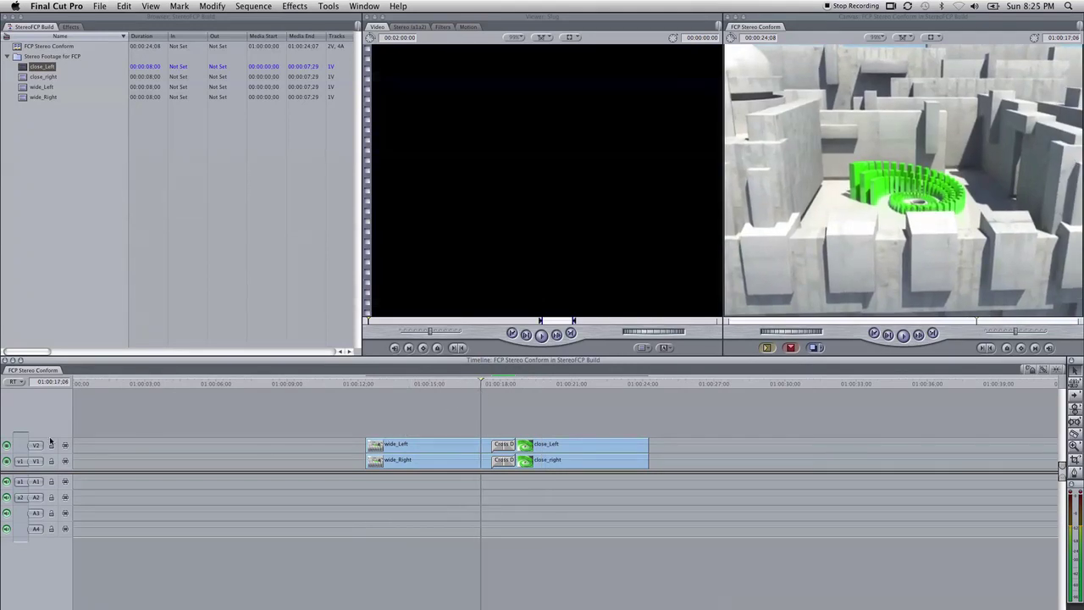
left_click(7, 445)
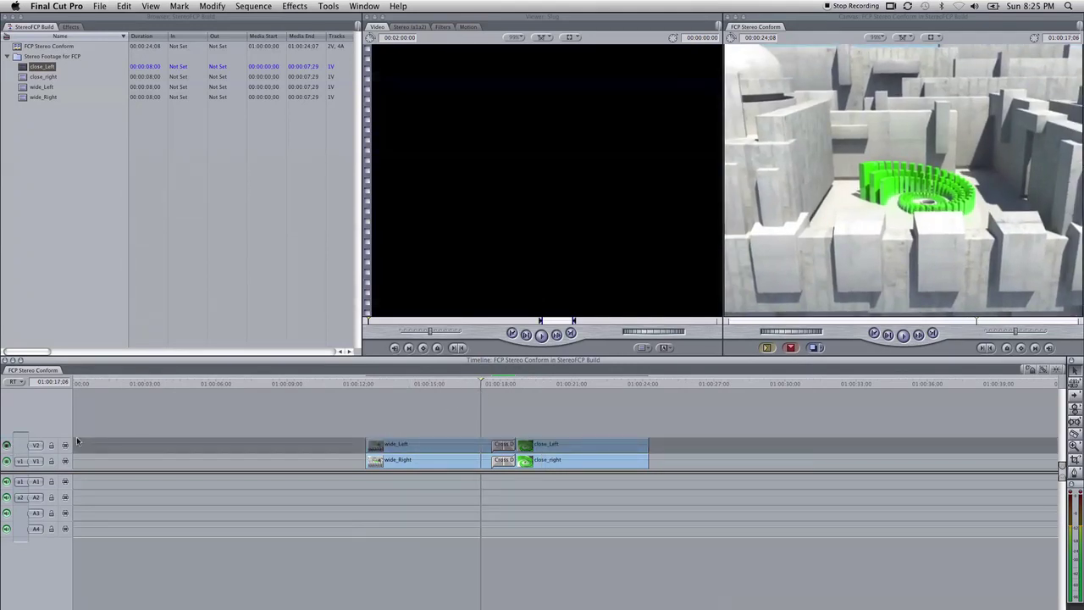
left_click_drag(451, 386, 488, 388)
left_click(6, 445)
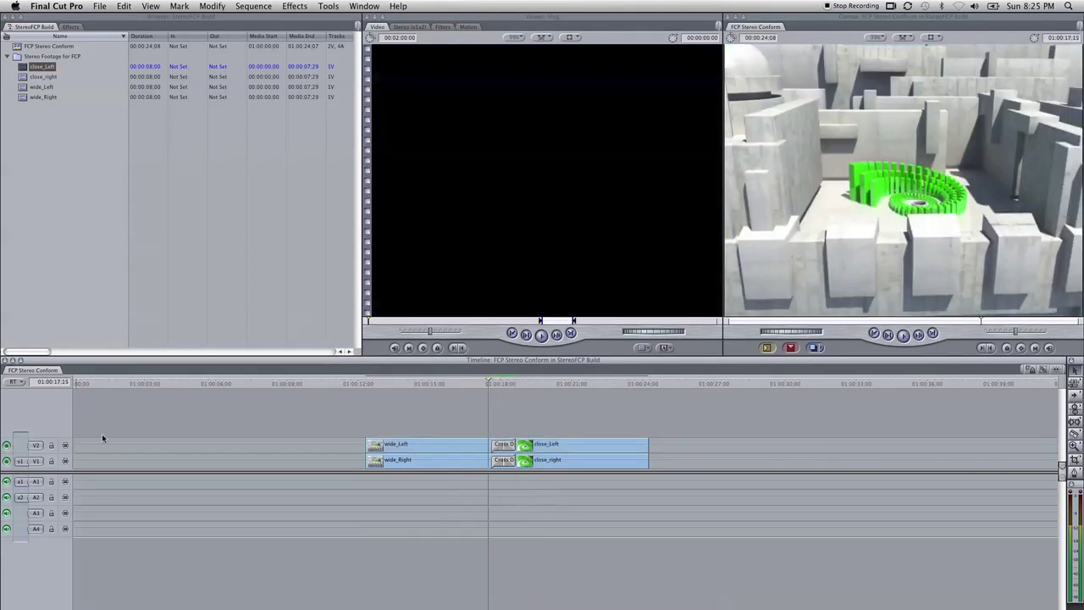
left_click_drag(479, 385, 433, 388)
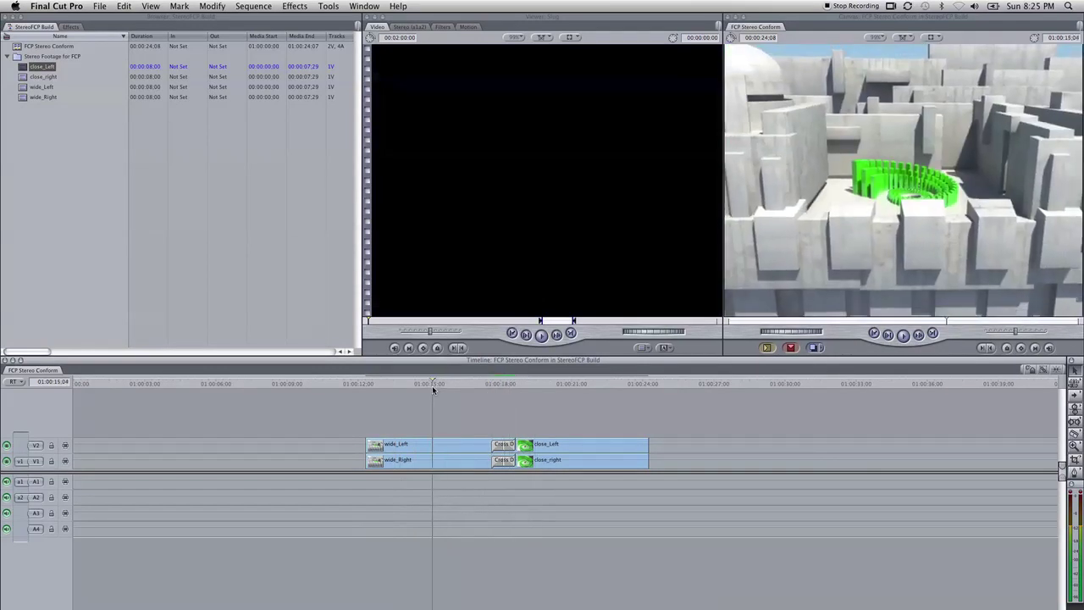
left_click(8, 56)
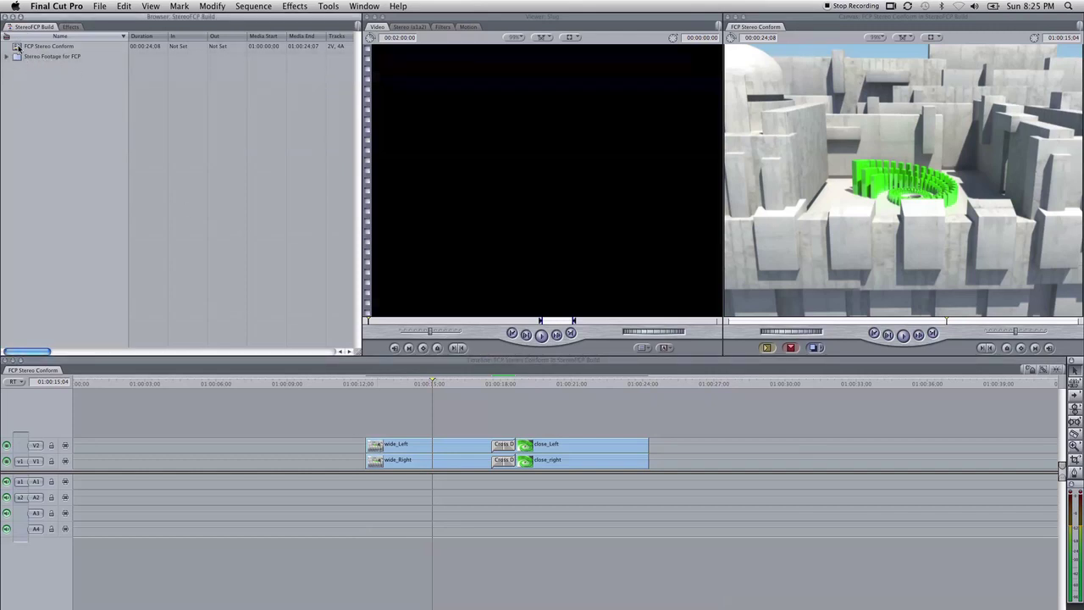
Select the FCP Stereo Conform sequence and scrub through it to preview
left_click(17, 47)
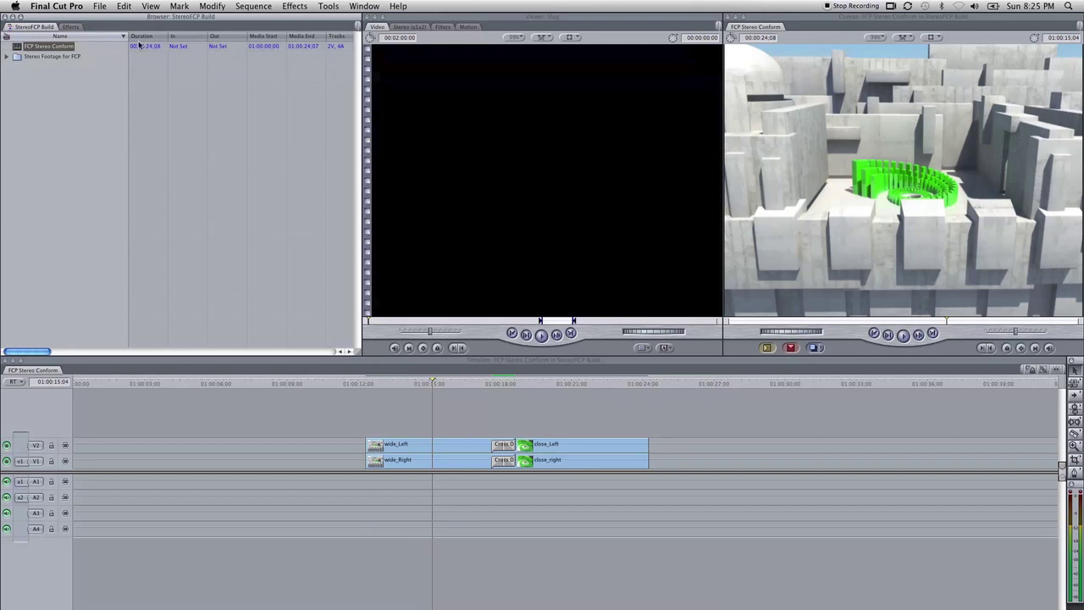
left_click_drag(128, 38, 140, 39)
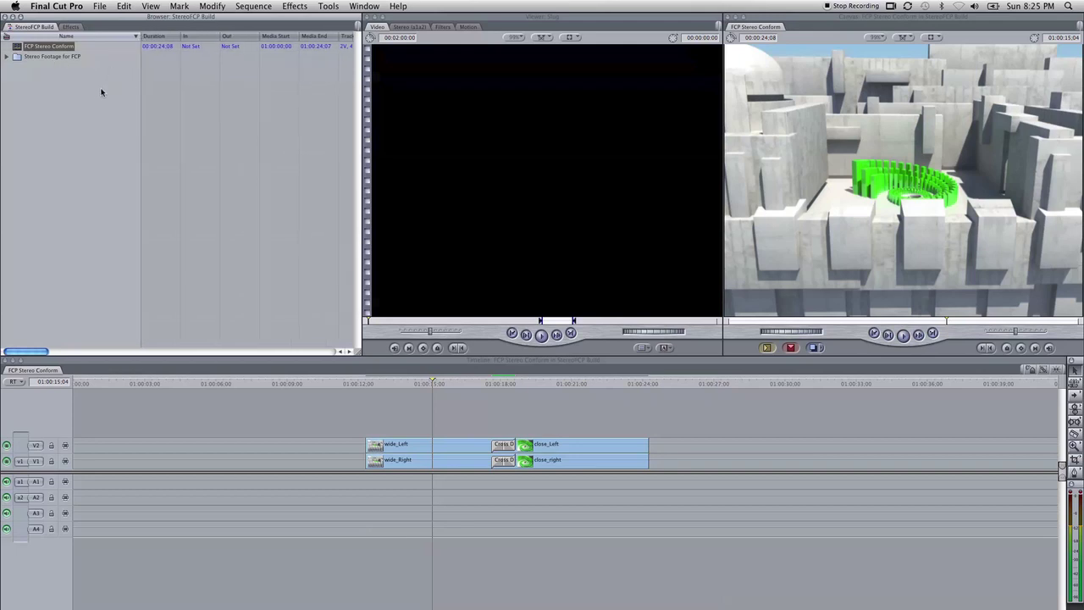
left_click_drag(443, 387, 521, 386)
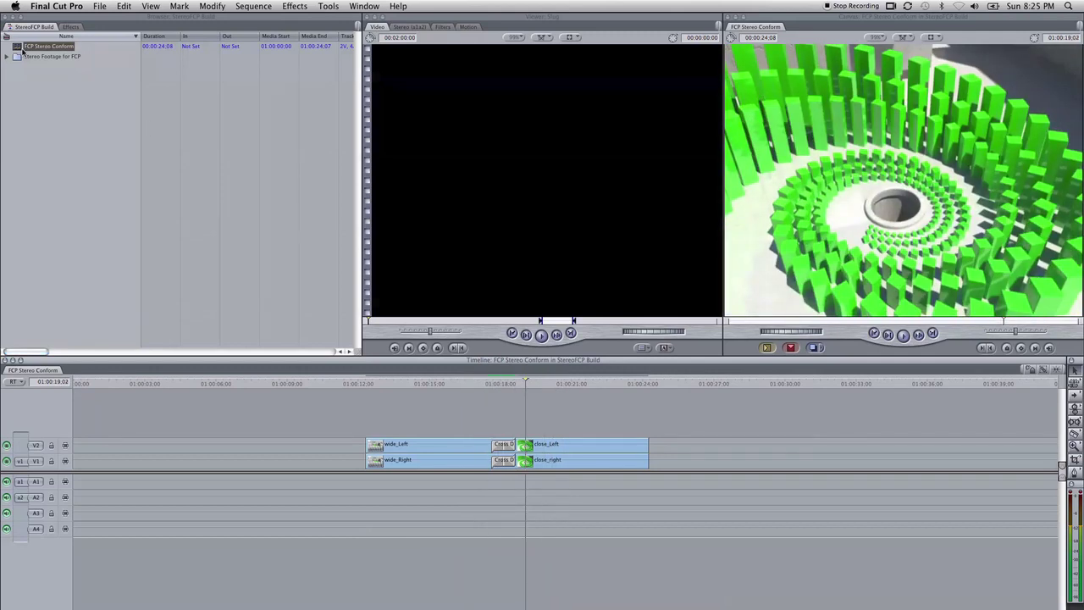
left_click(22, 49)
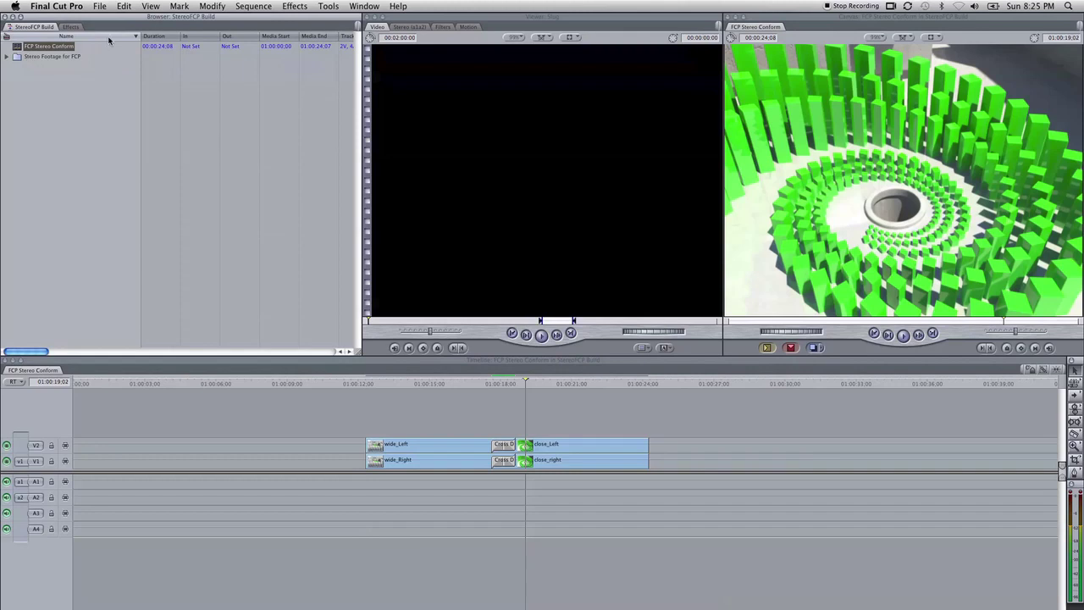
Export the sequence as XML into the Stereo Footage for FCP folder
left_click(102, 7)
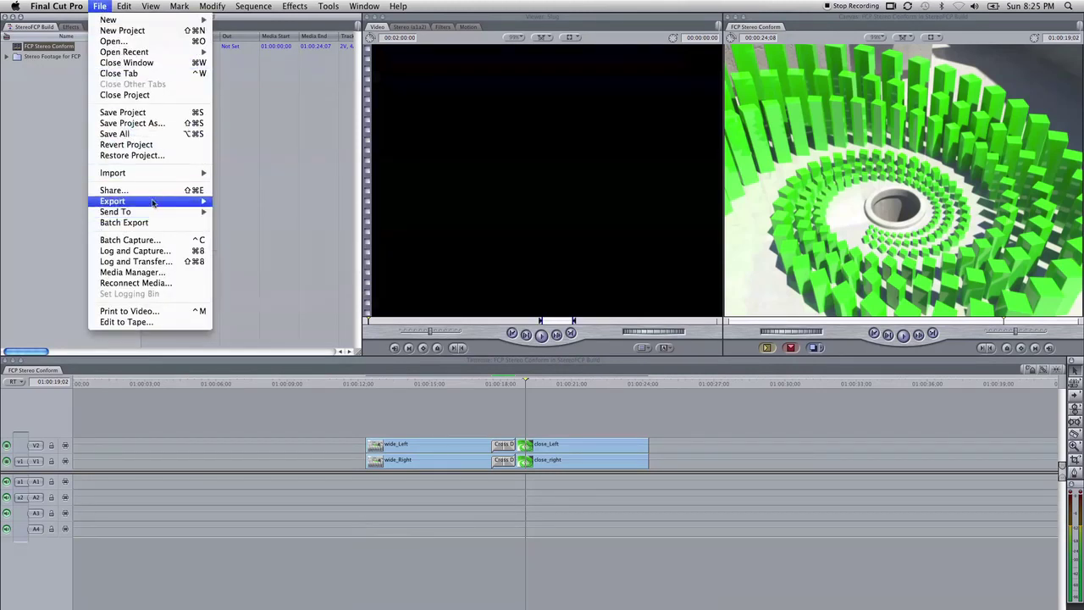
mouse_move(154, 204)
left_click(247, 343)
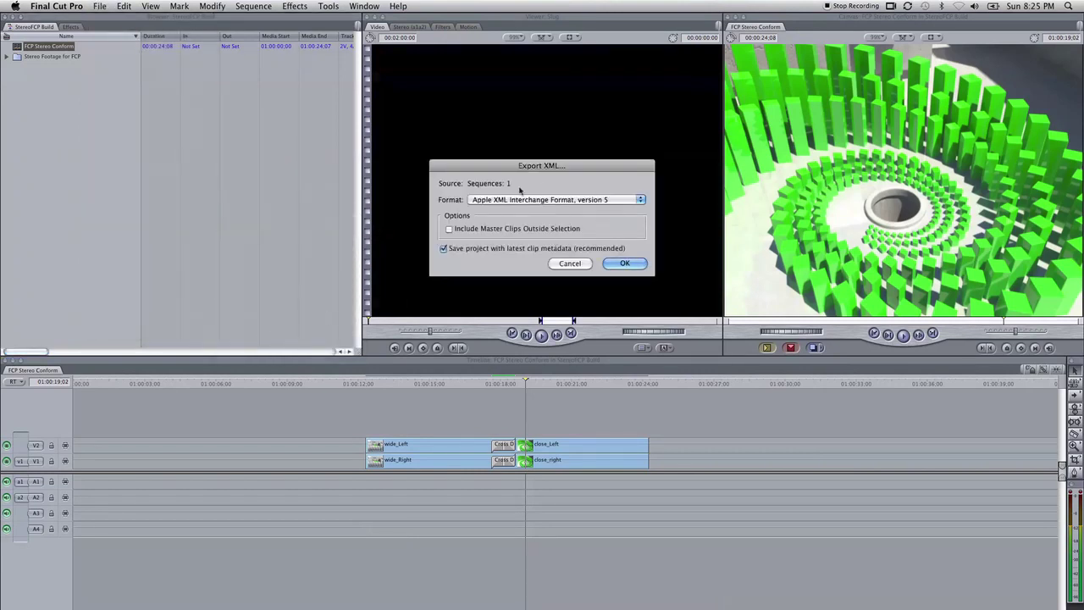
left_click(625, 264)
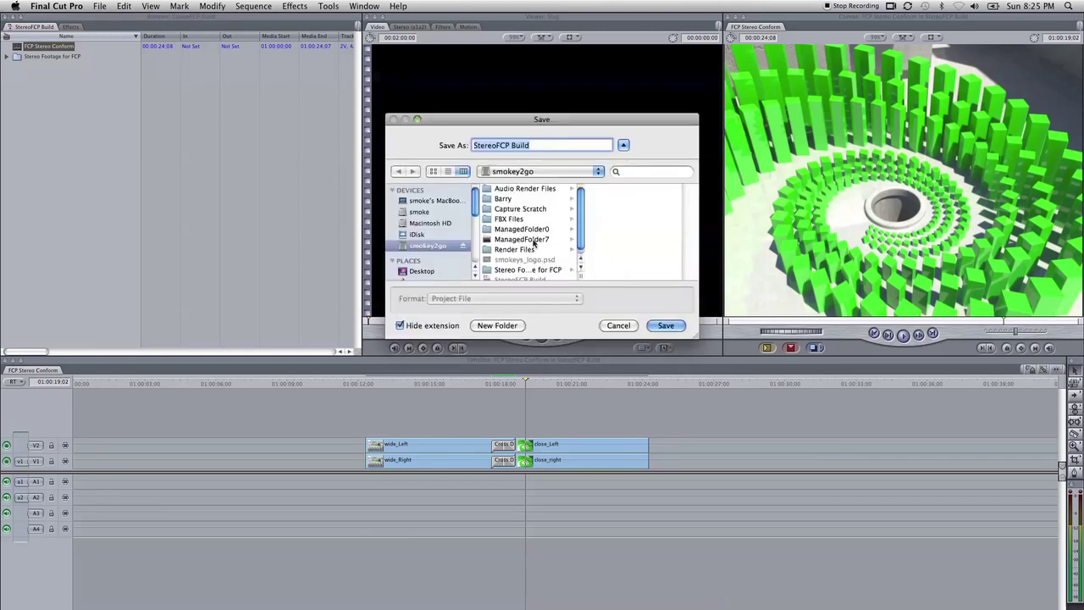
scroll(579, 244, "down", 1)
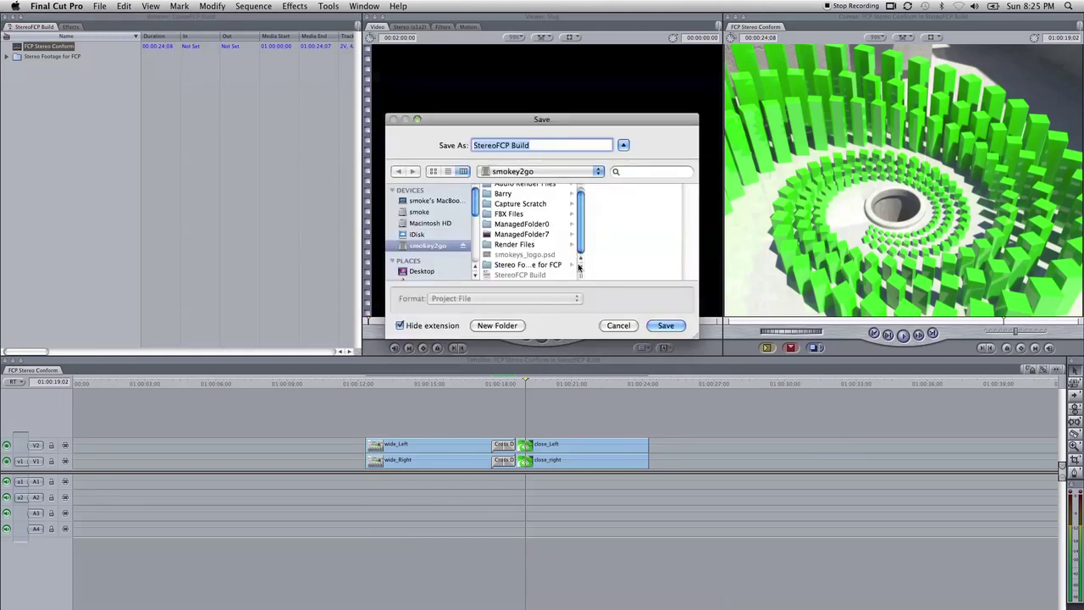
left_click(525, 264)
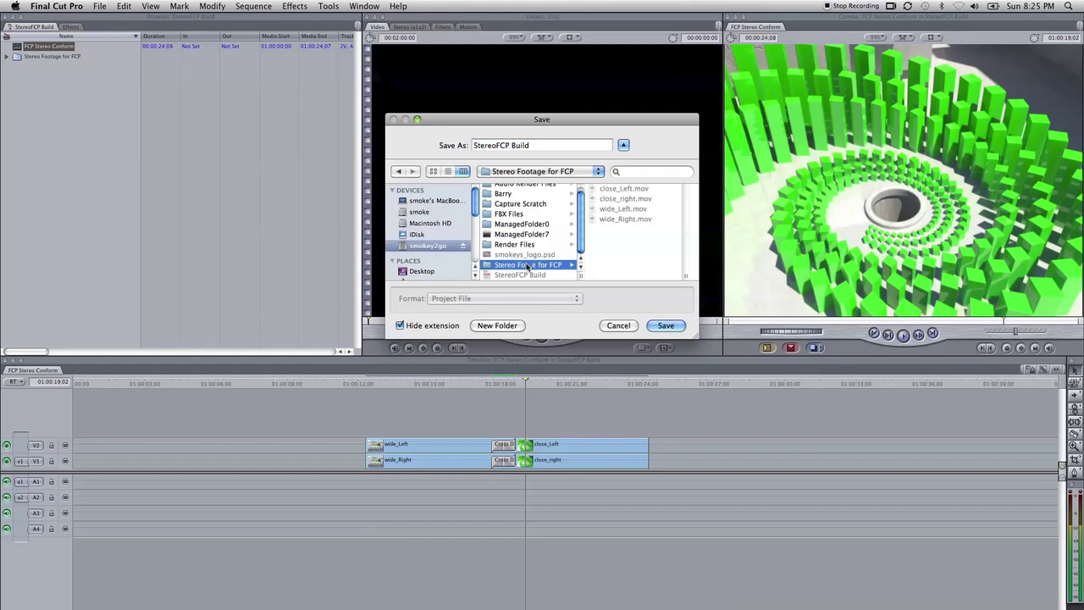
left_click(666, 328)
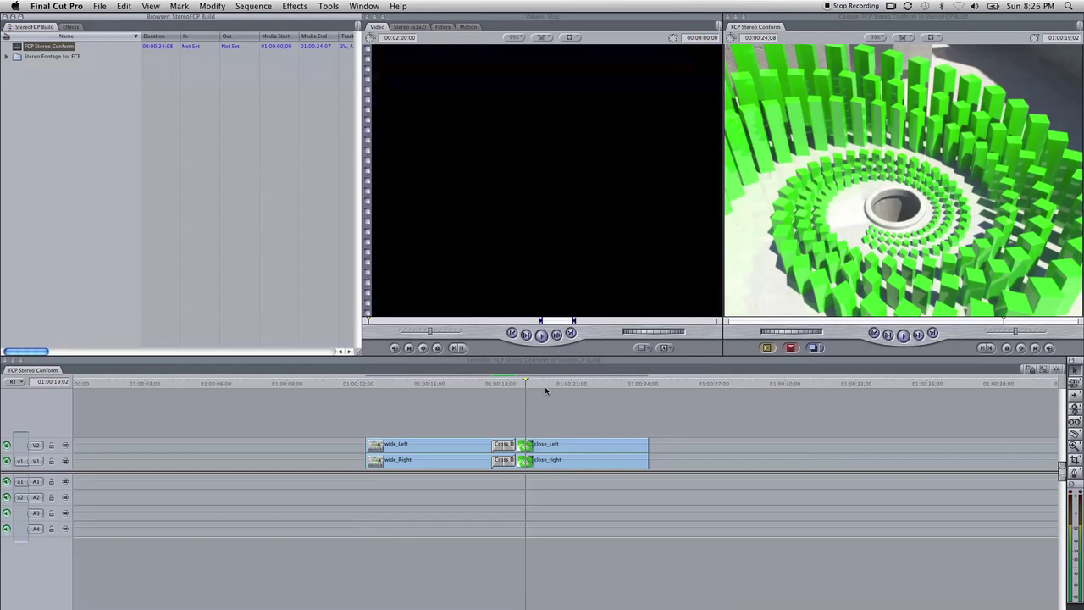
key("super+Tab")
key("super+Tab")
key("super+Tab")
key("super+Tab")
key("super+Tab")
key("super+Tab")
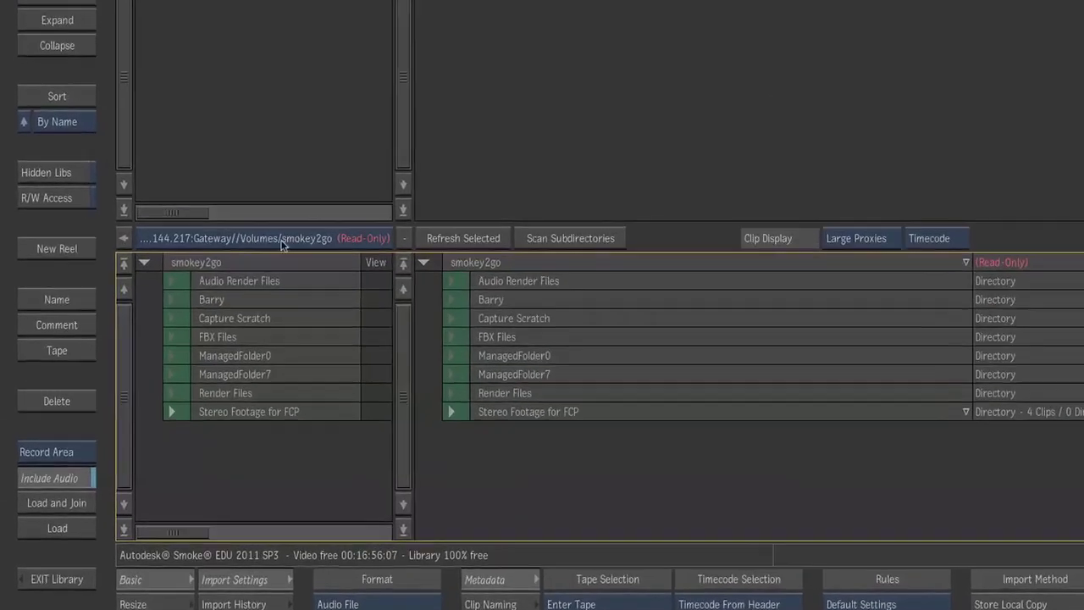
Browse /Volumes/smokey2go and expand Stereo Footage for FCP to show its clips and XML
left_click(228, 238)
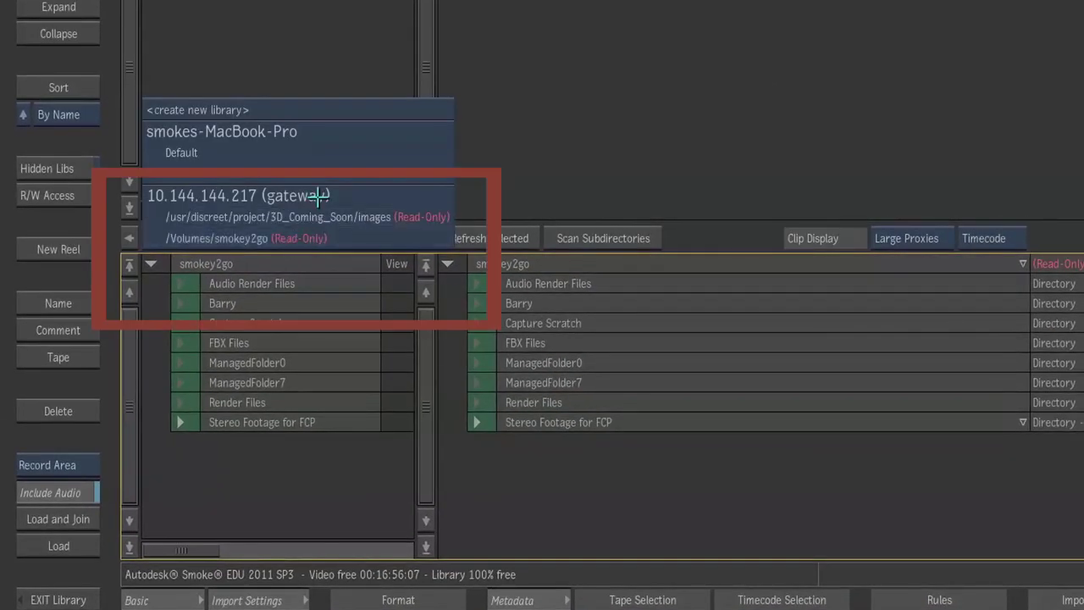
left_click(303, 243)
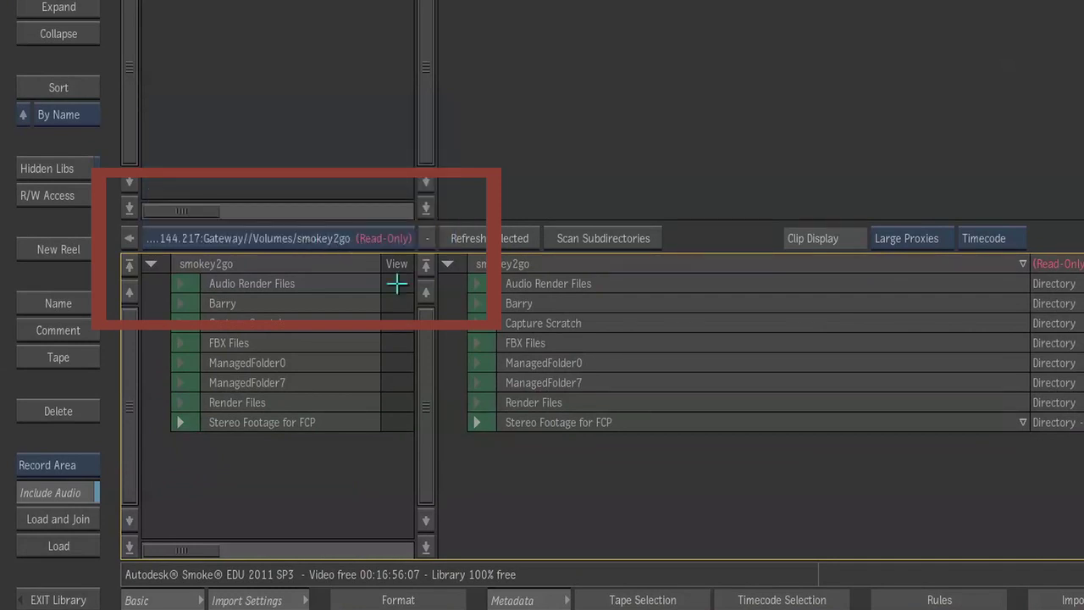
left_click(402, 391)
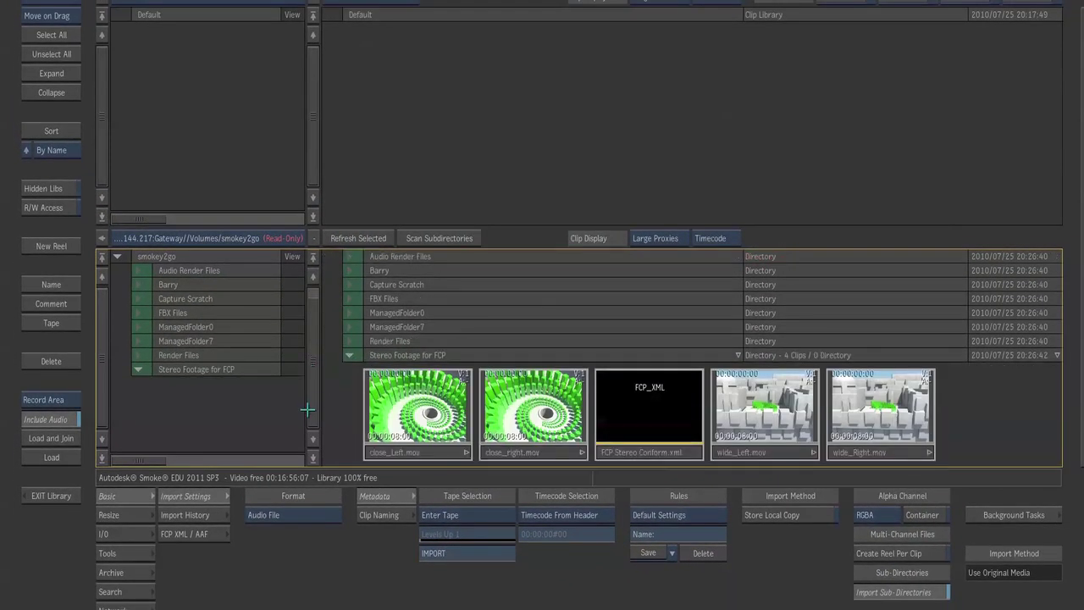
scroll(358, 389, "down", 3)
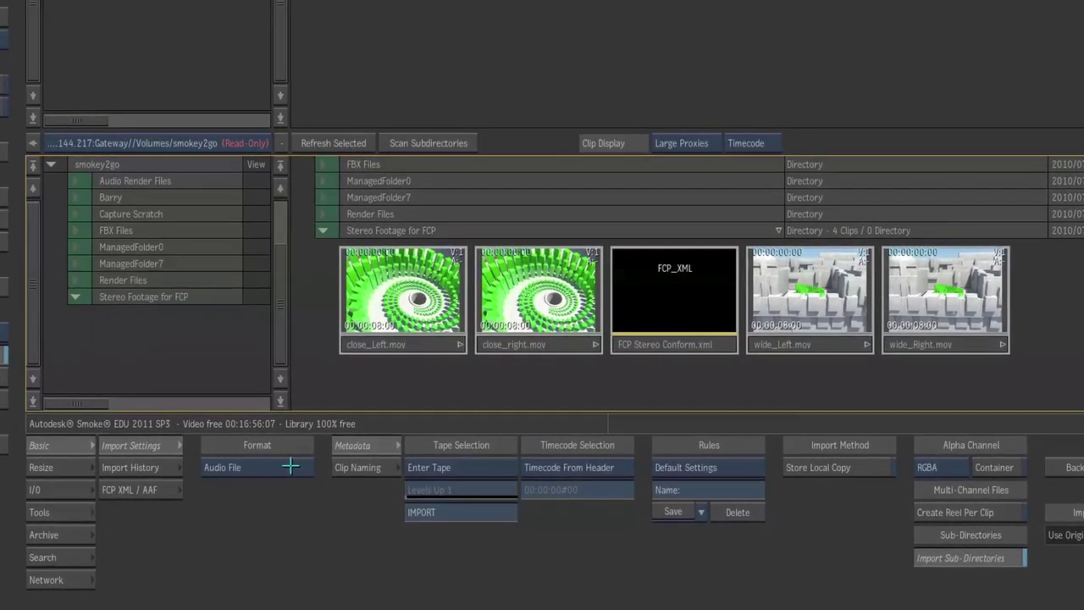
Set import Format to Quicktime (LQT) and Clip Naming to Clip Name From File Name
left_click(308, 498)
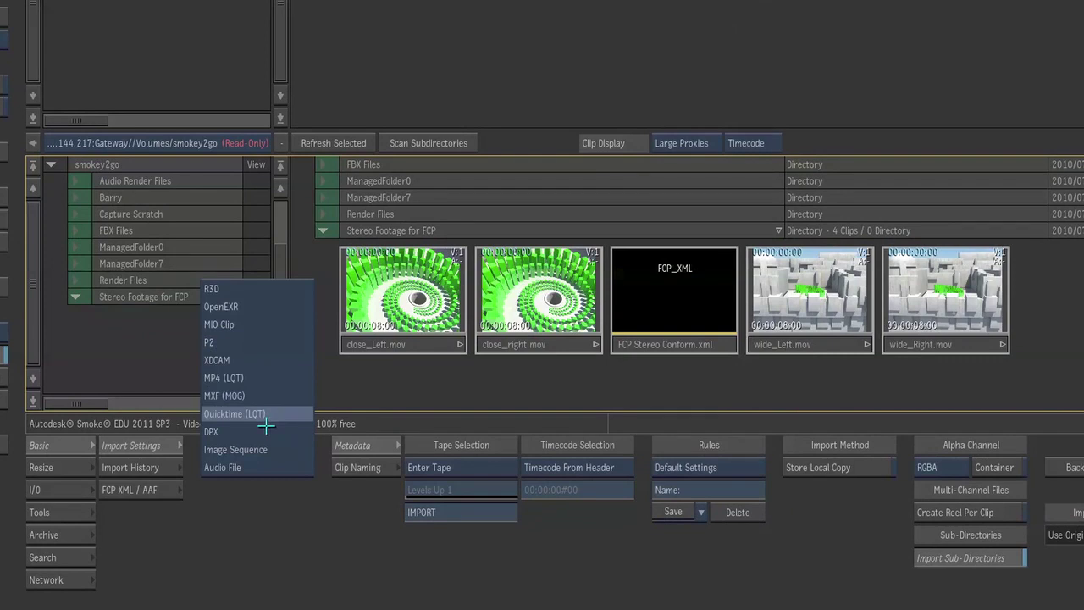
left_click(359, 468)
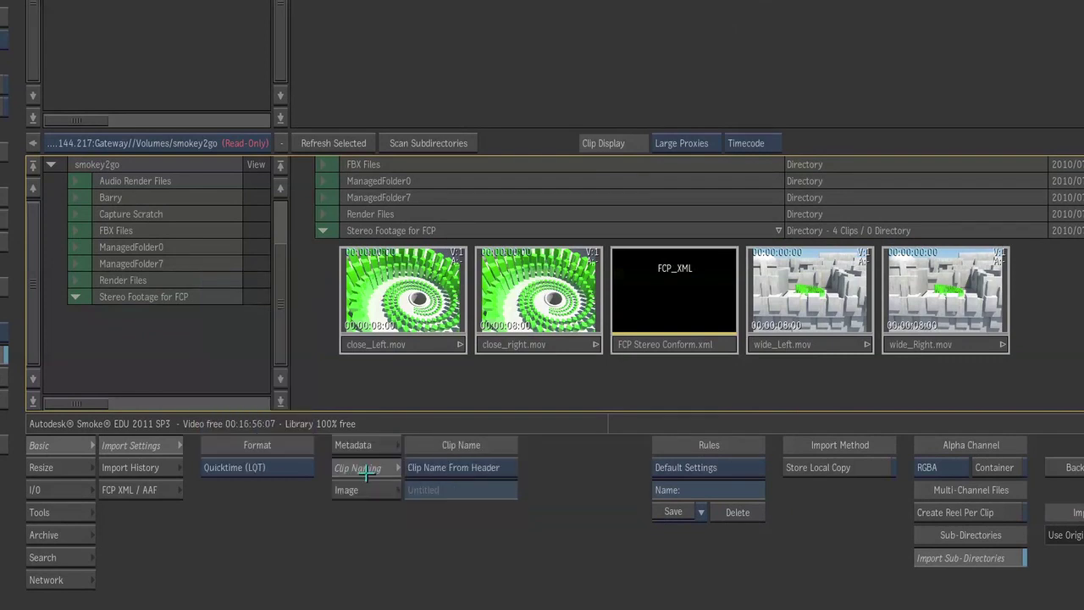
left_click(478, 467)
left_click(498, 450)
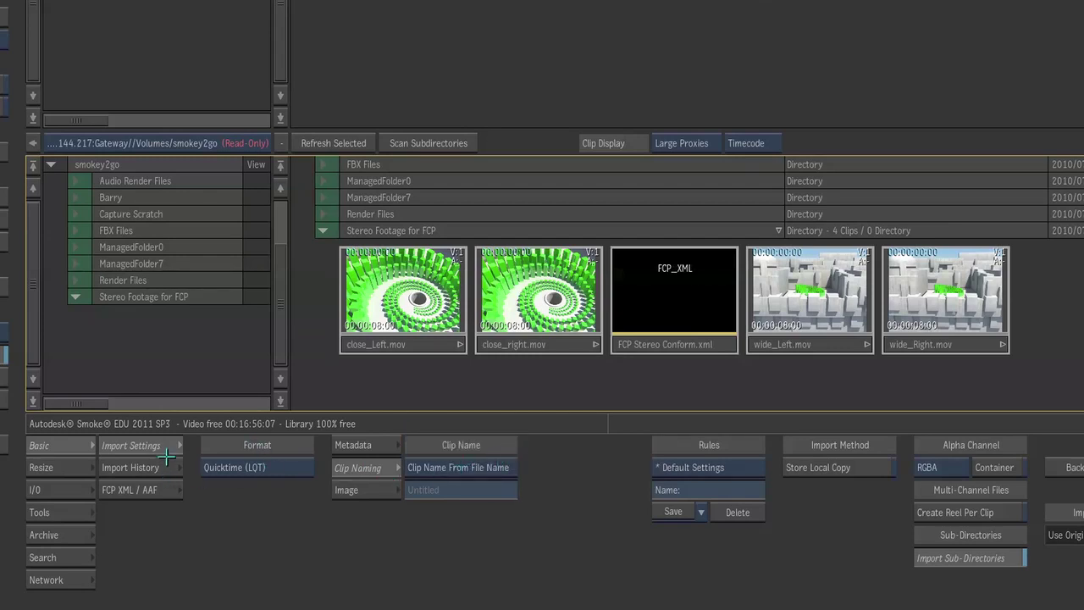
left_click(166, 488)
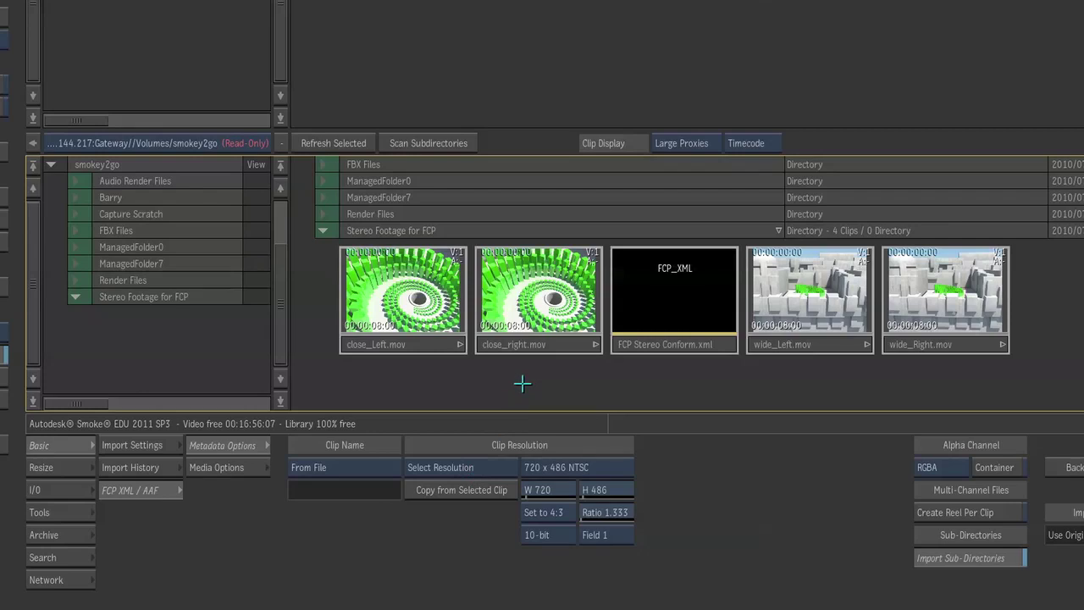
Copy close_right.mov's 720 x 486, 1.347 progressive resolution into the import settings
left_click(457, 493)
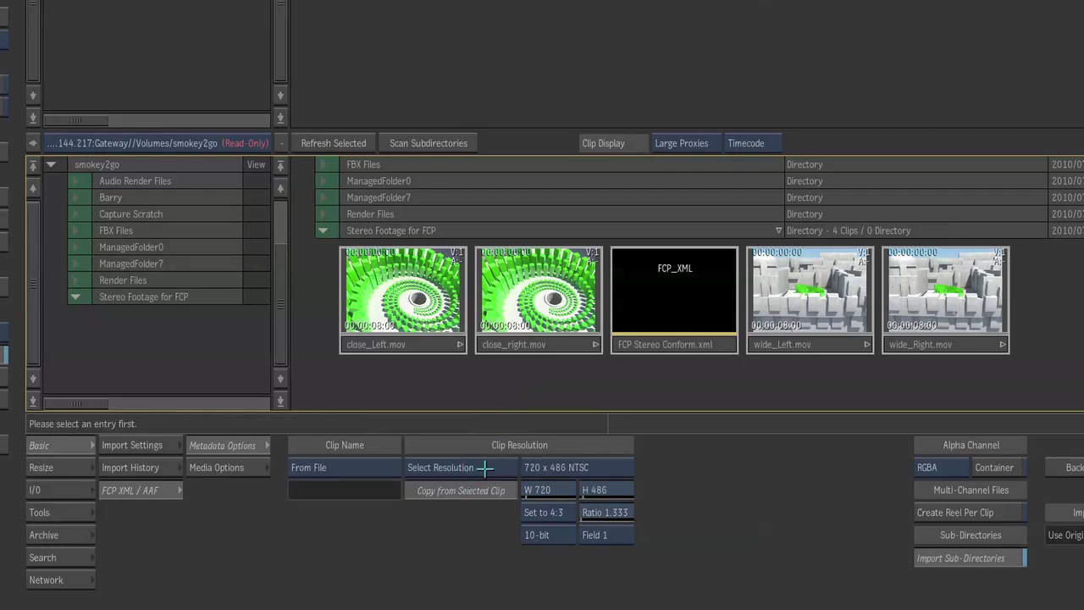
left_click(535, 345)
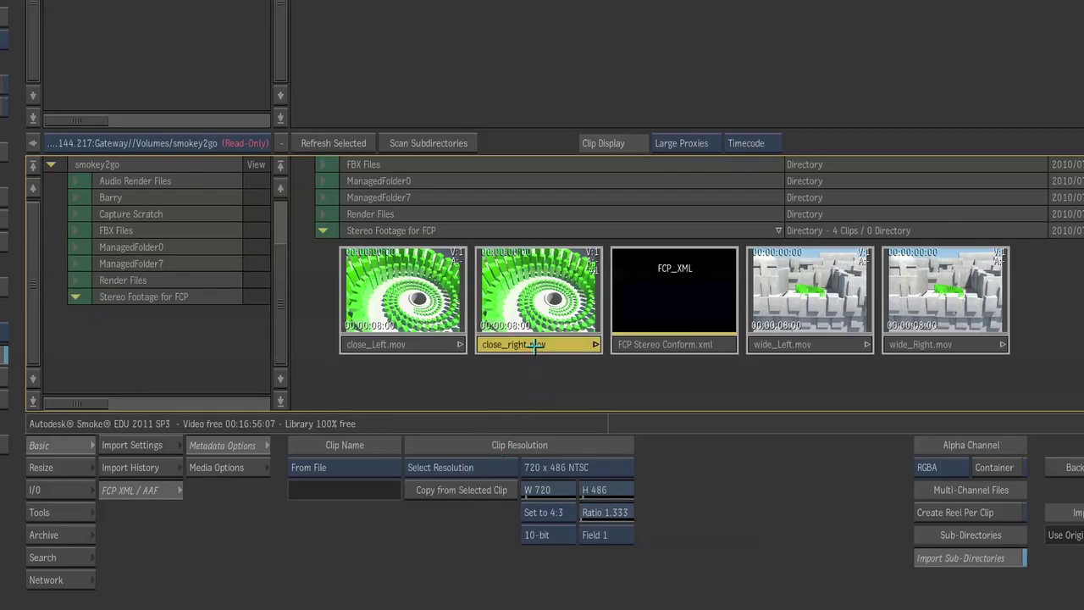
left_click(457, 489)
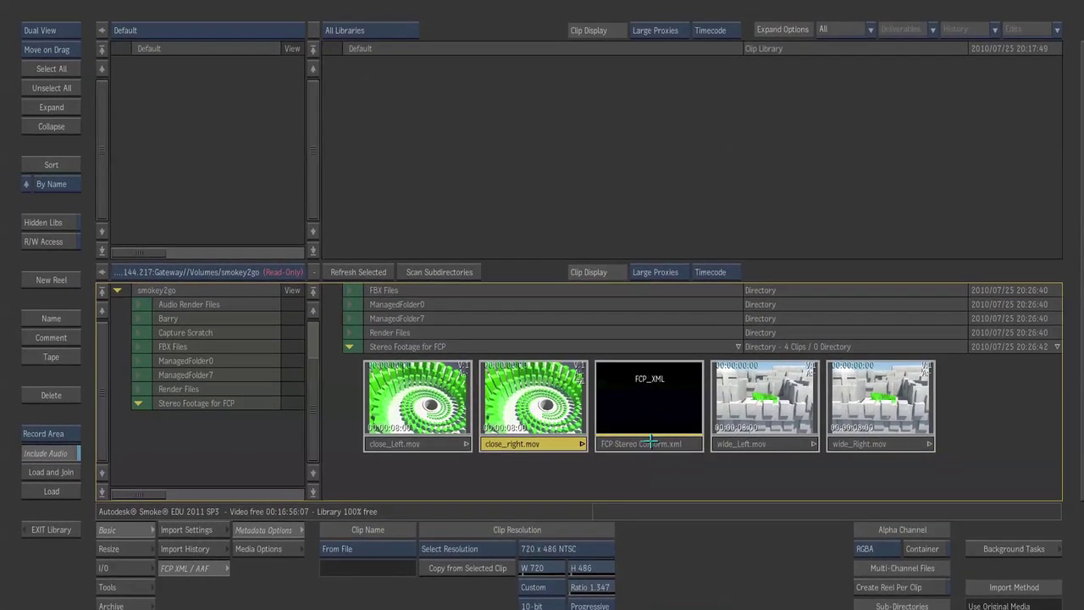
Drag FCP Stereo Conform.xml into the Default clip library, preview it, and load it
left_click_drag(656, 436, 464, 109)
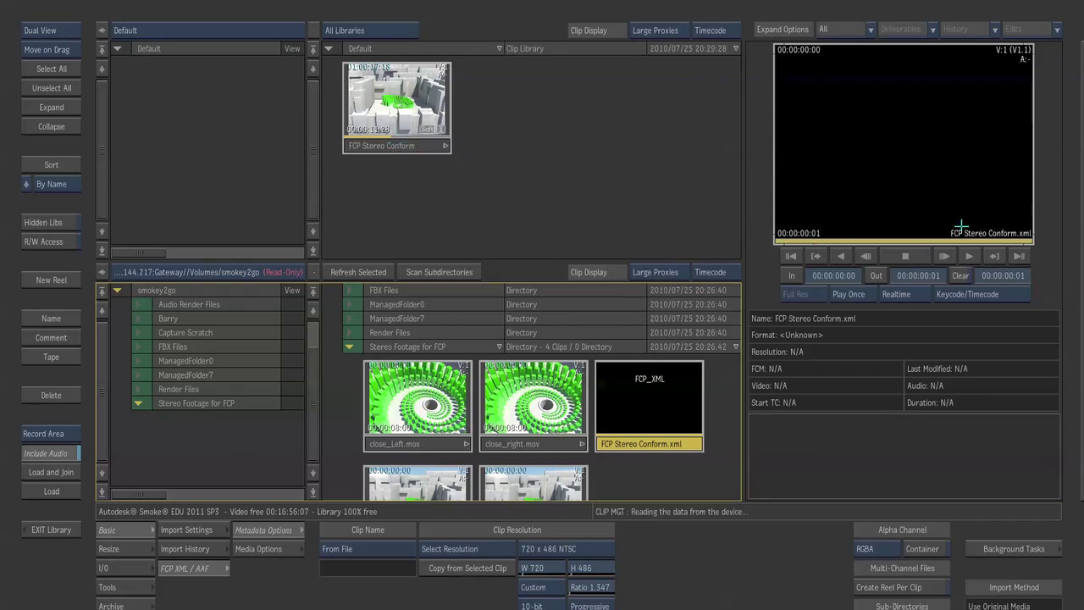
left_click_drag(834, 229, 915, 237)
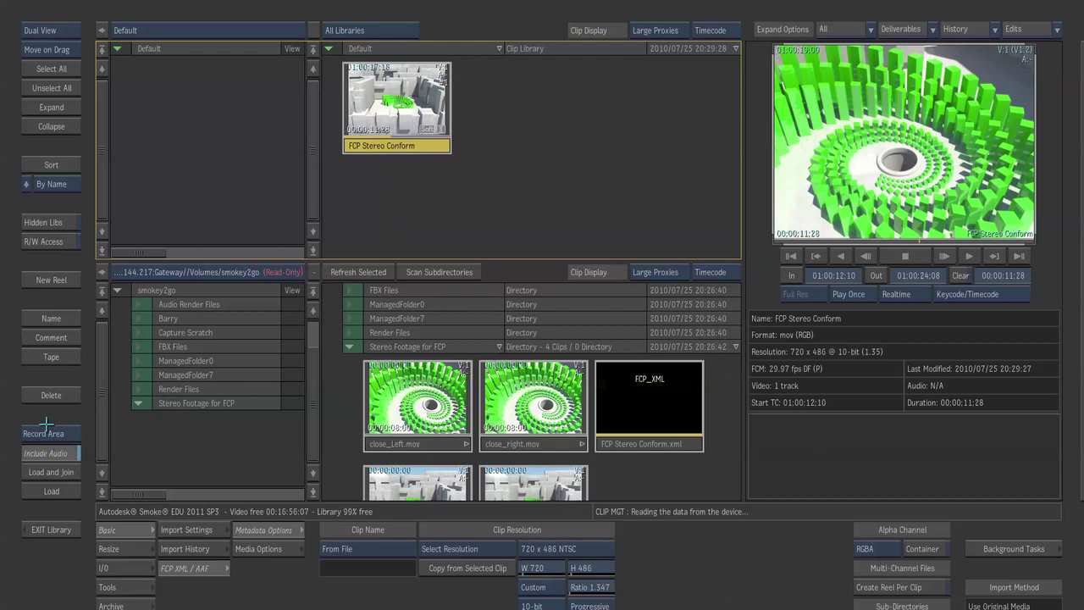
left_click(52, 493)
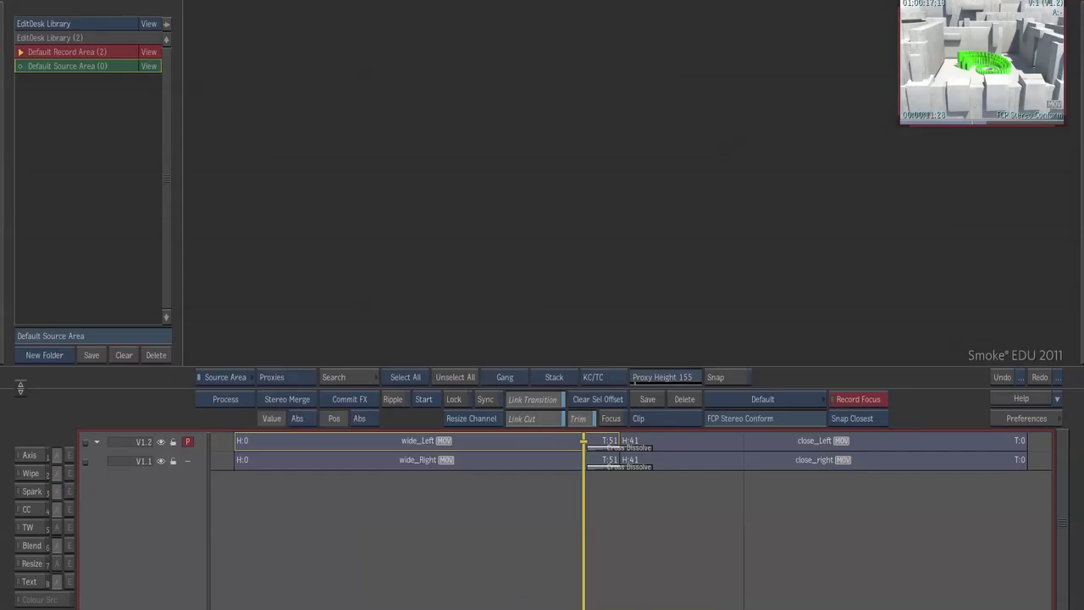
Select tracks V1.1 and V1.2 and Stereo Merge them into S1.L and S1.R
left_click_drag(634, 602, 431, 593)
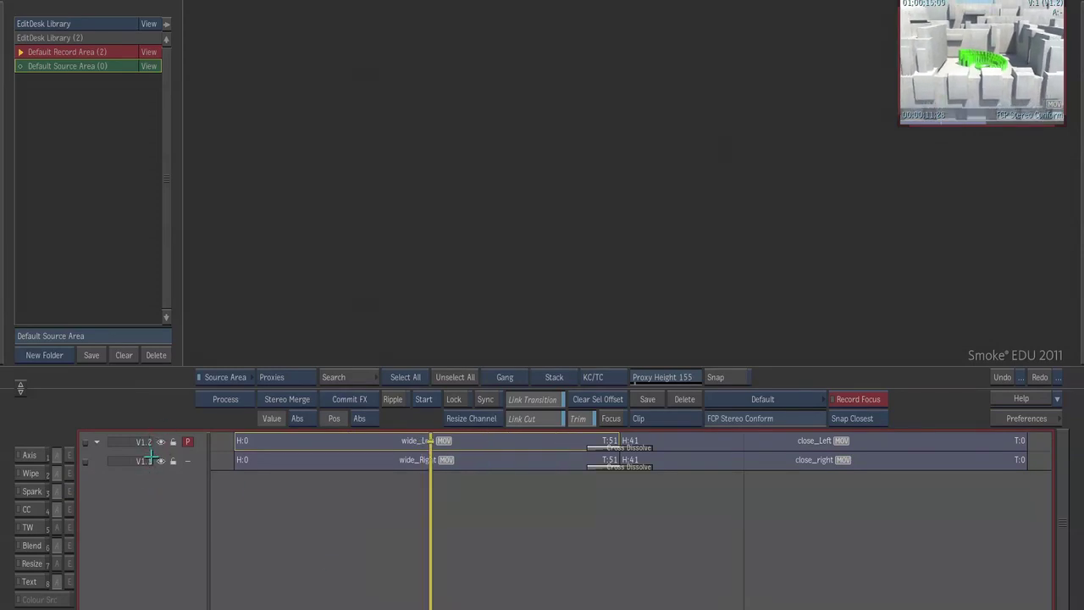
left_click(197, 443)
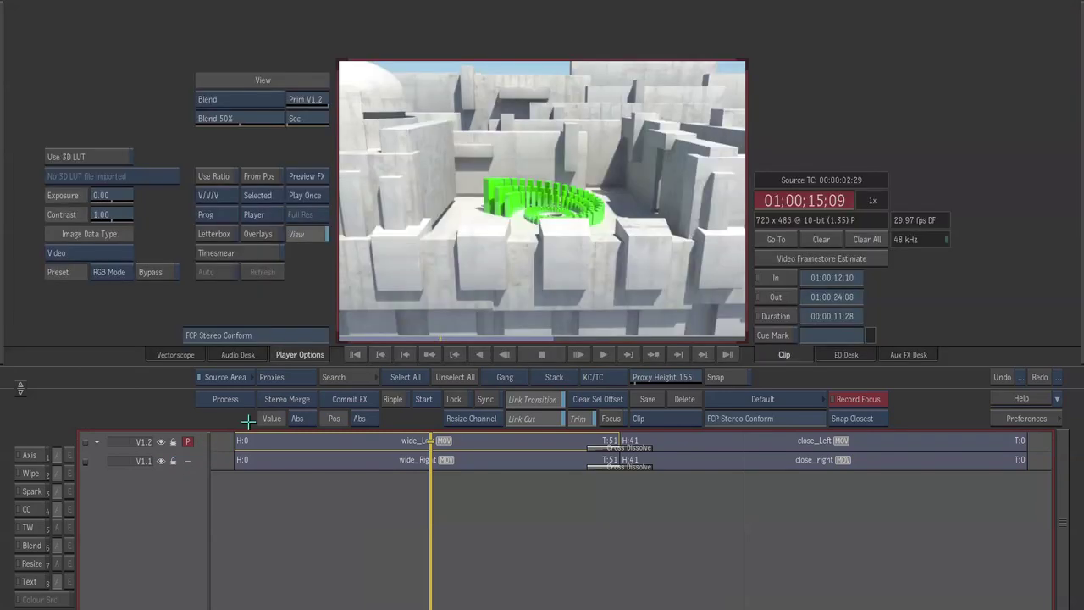
left_click(88, 456)
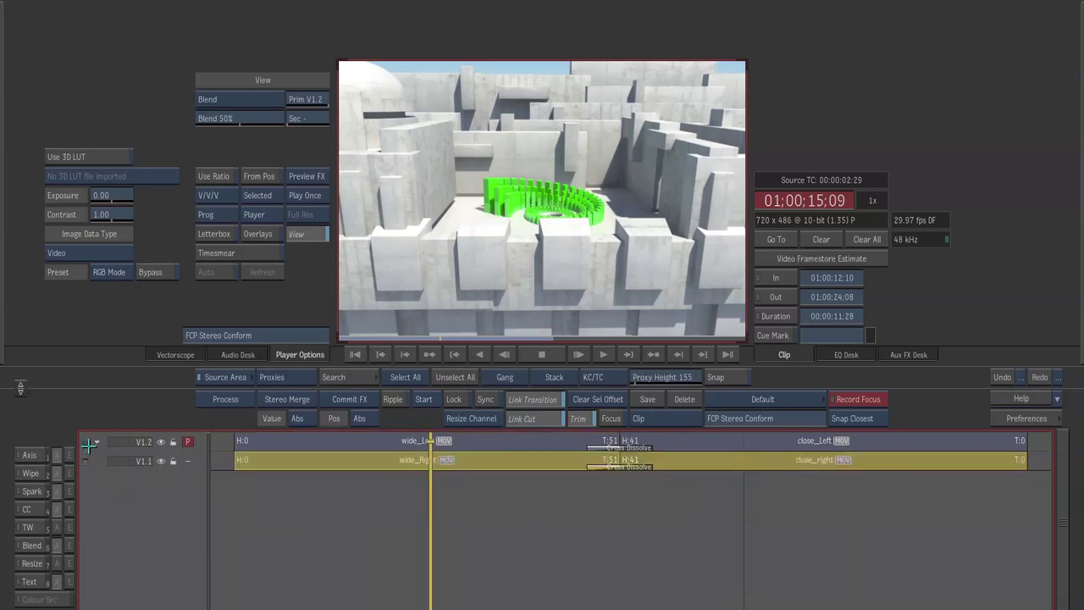
left_click(88, 444)
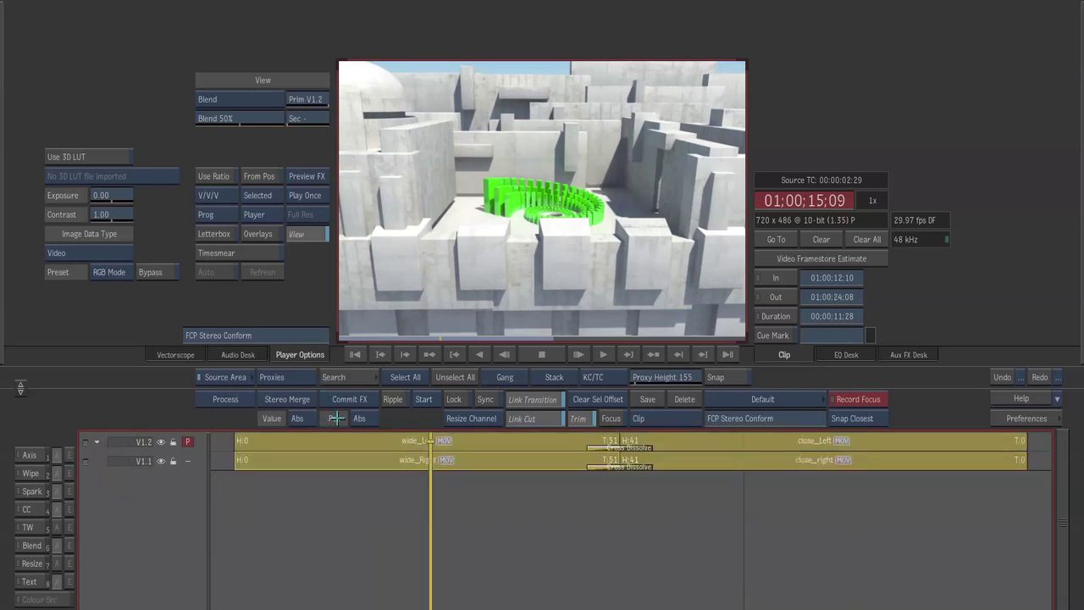
left_click(299, 399)
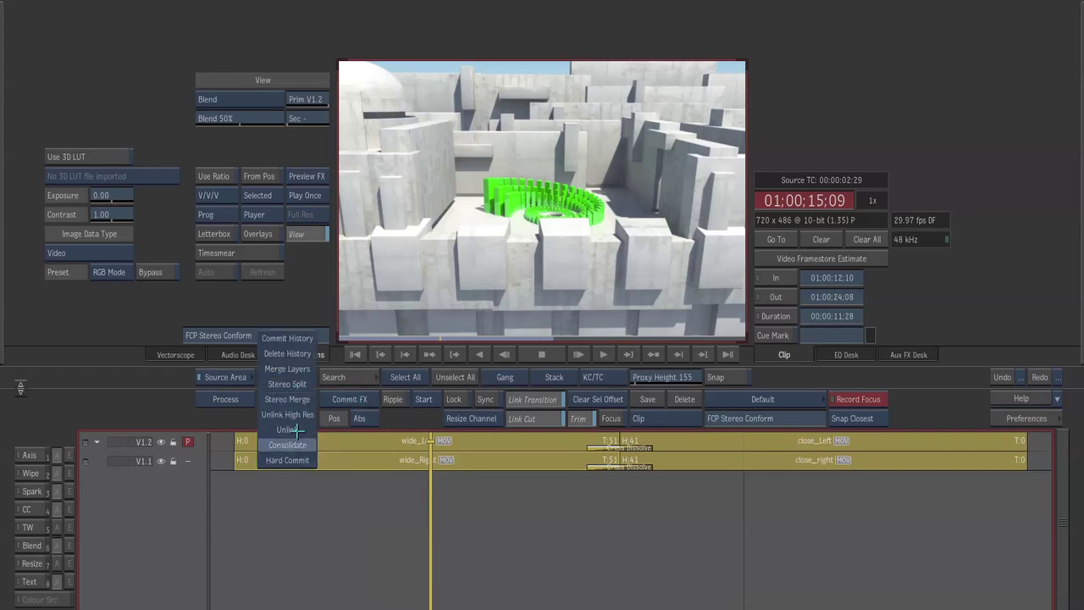
left_click(303, 398)
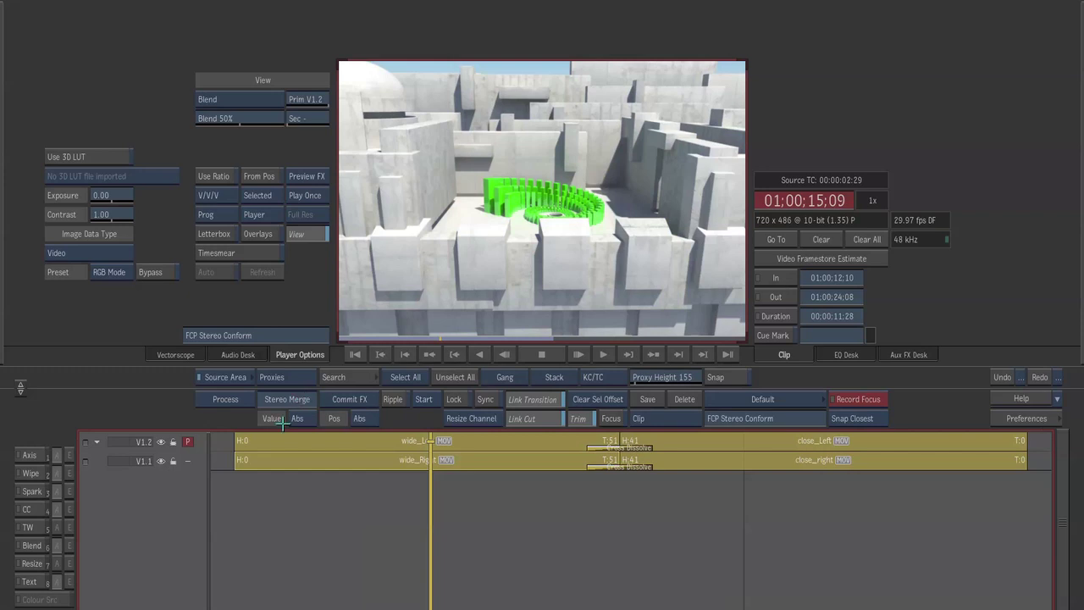
left_click(259, 450)
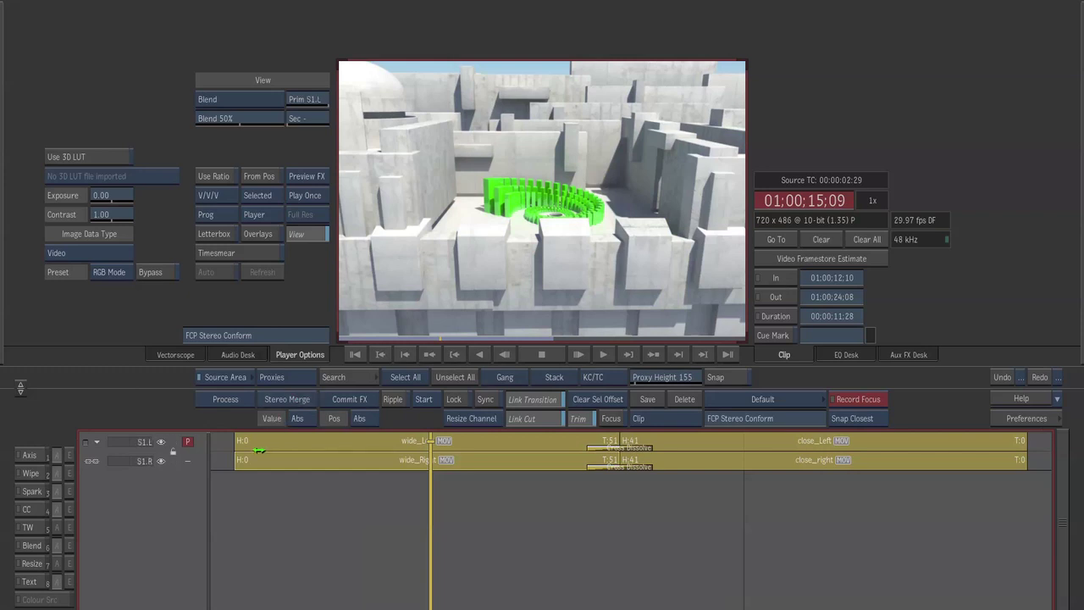
left_click(334, 418)
Scrub the merged stereo footage and set the viewer display mode to stereo anaglyph
left_click_drag(430, 534, 460, 533)
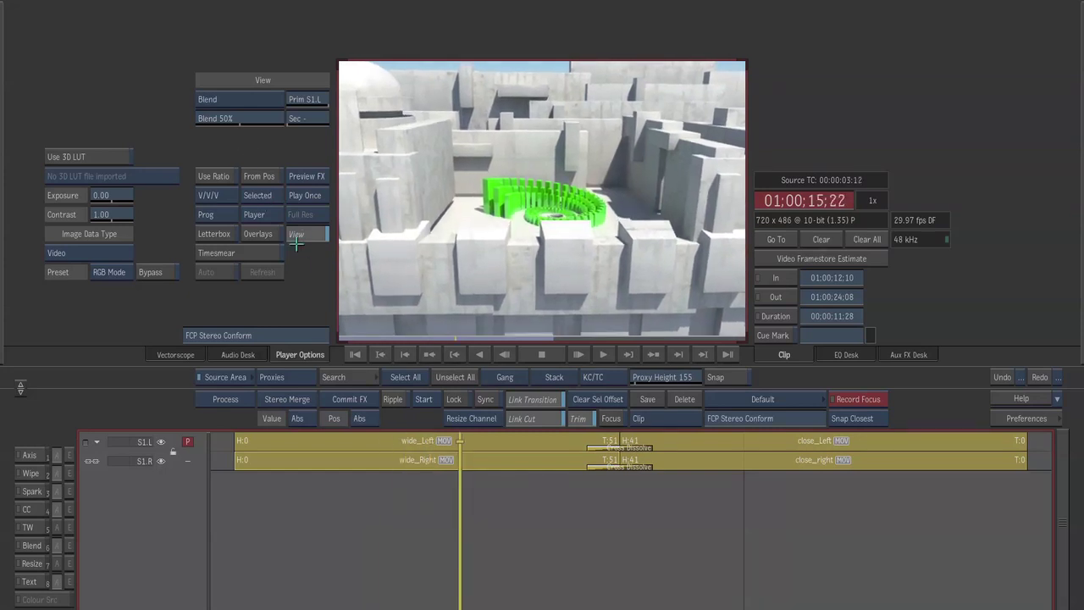
left_click(301, 235)
left_click(303, 234)
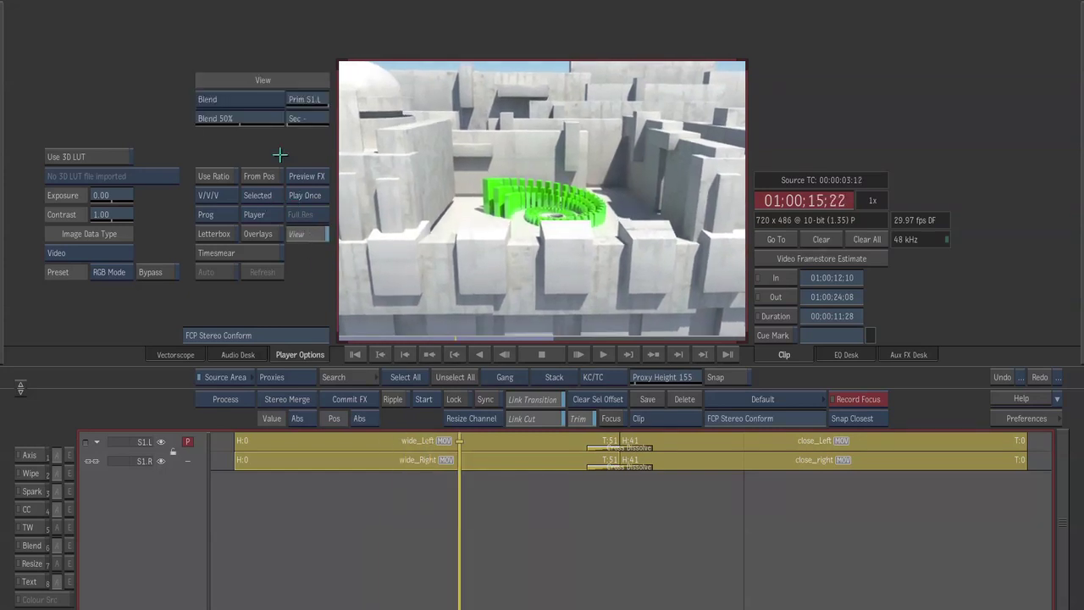
left_click(258, 98)
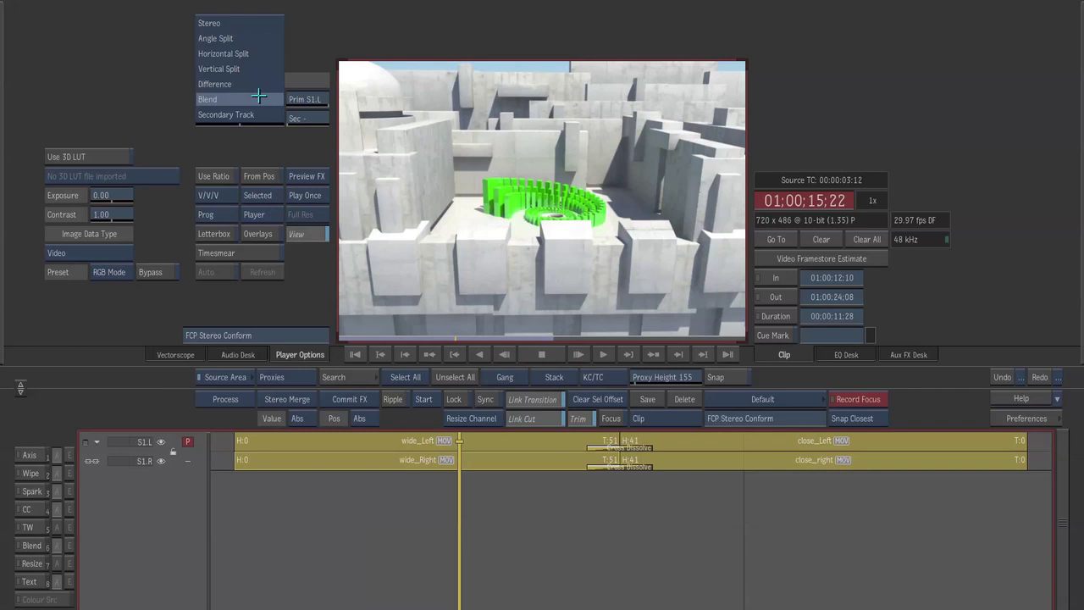
left_click(264, 24)
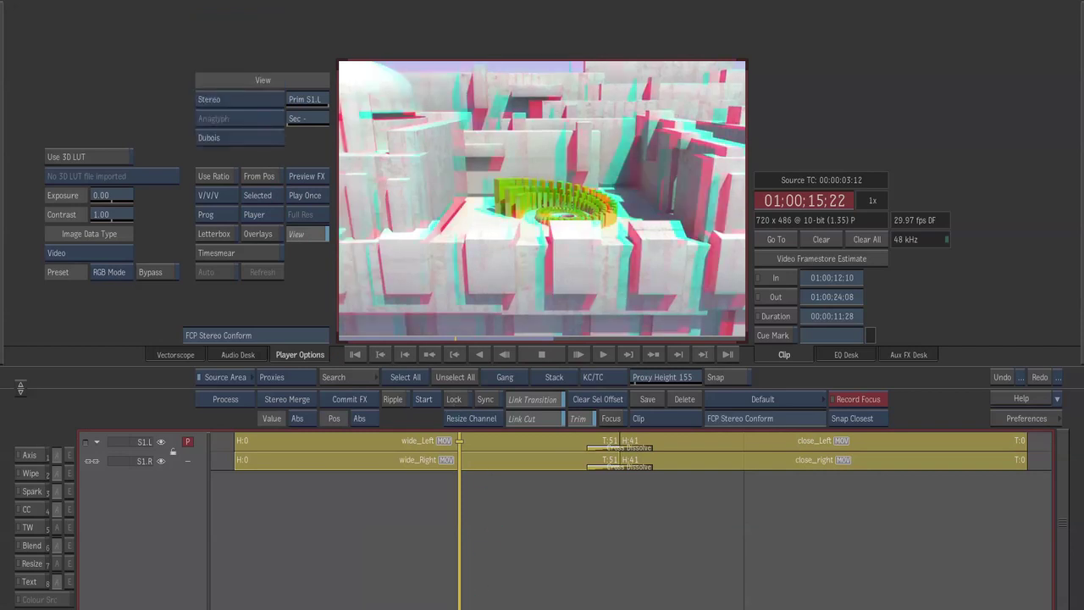
Preview the stereo pair as Mono, then as Blend at 11% blend amount
left_click(251, 141)
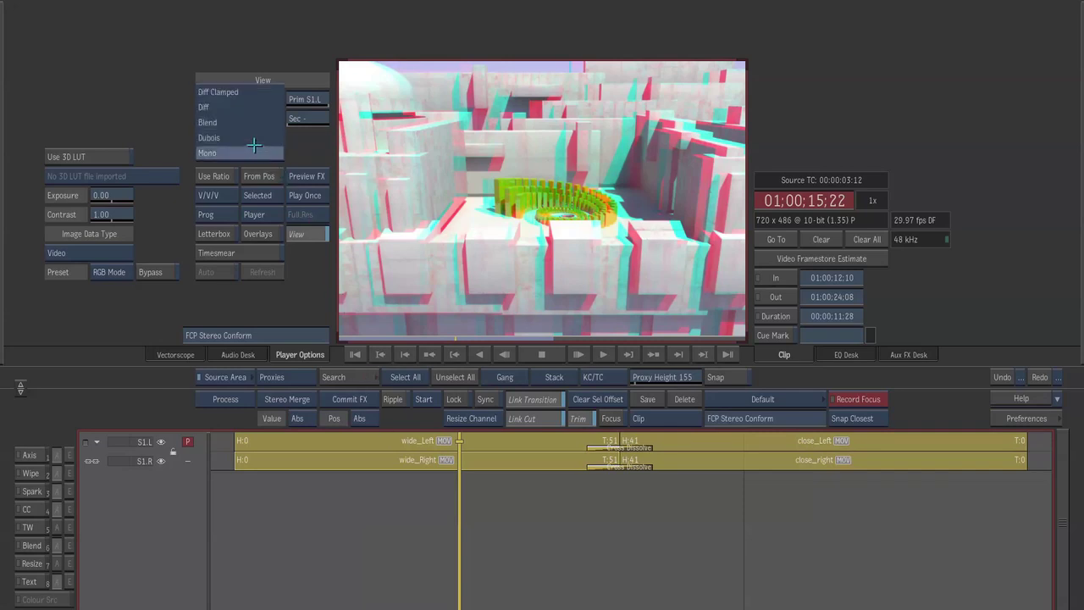
left_click(251, 151)
left_click(250, 139)
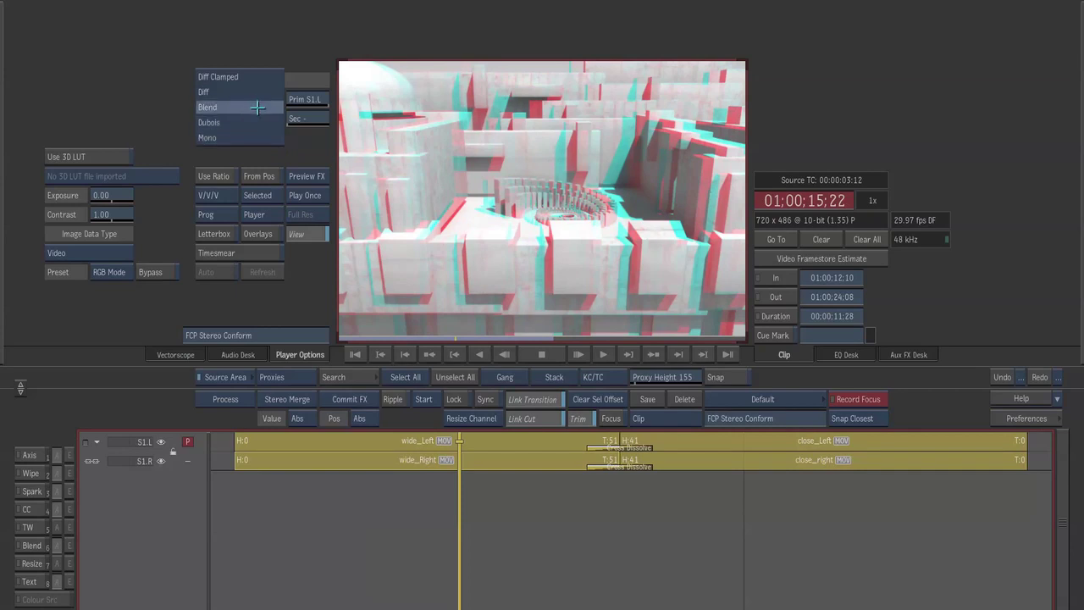
left_click(257, 107)
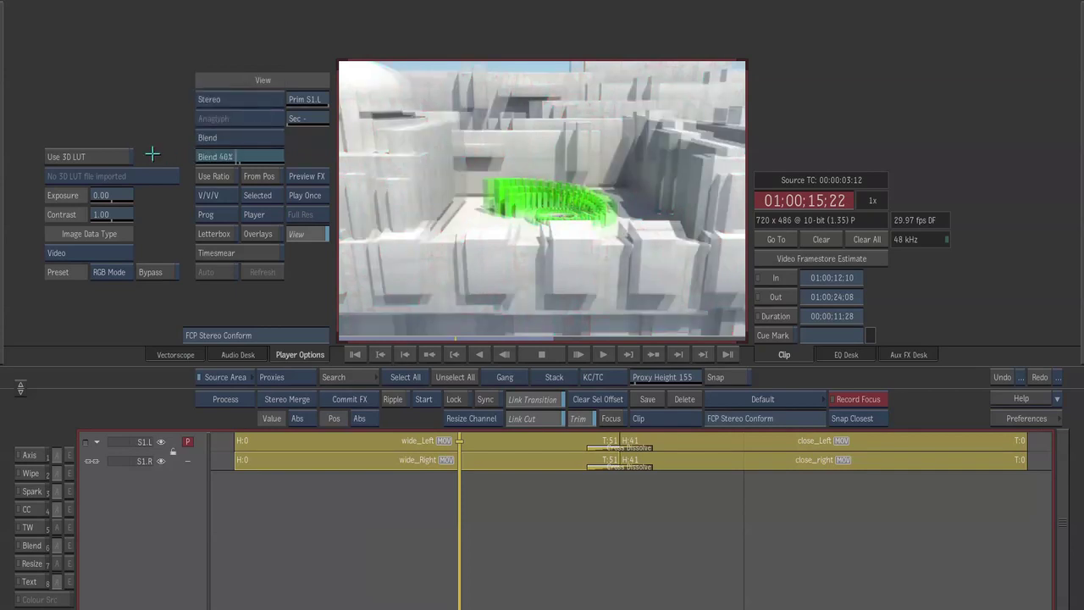
left_click_drag(176, 156, 241, 158)
Try the Diff and Diff Clamped views, then settle on the Dubois anaglyph
left_click(252, 140)
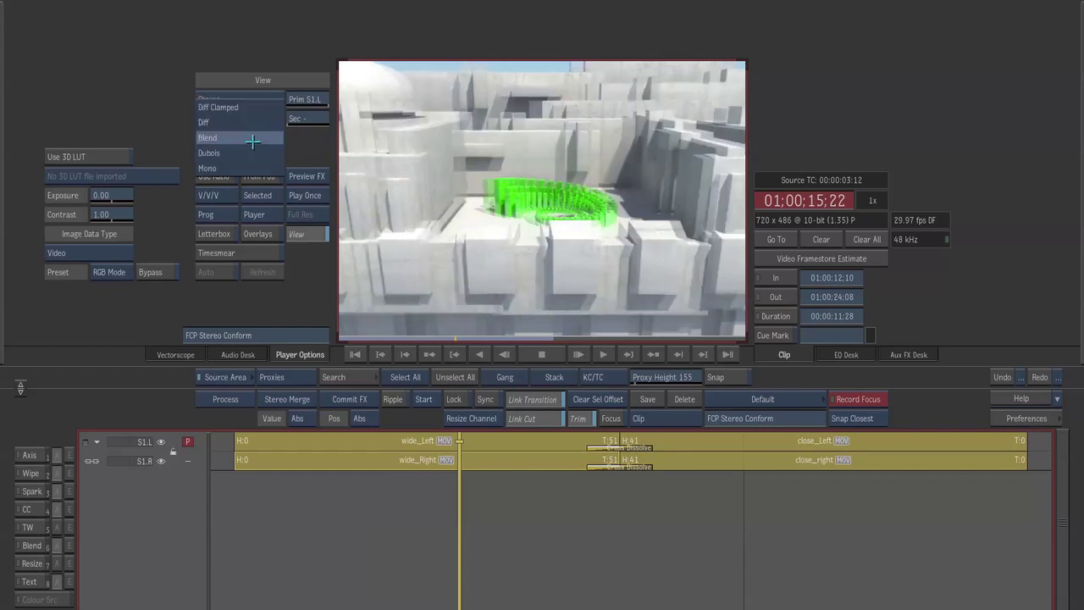
left_click(256, 122)
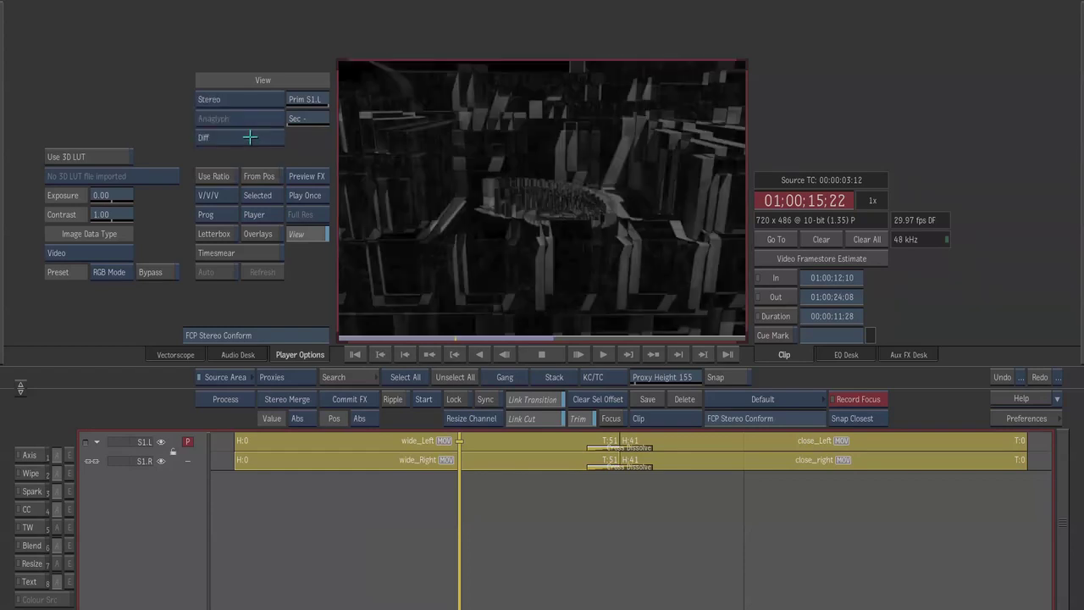
left_click(250, 137)
left_click(255, 119)
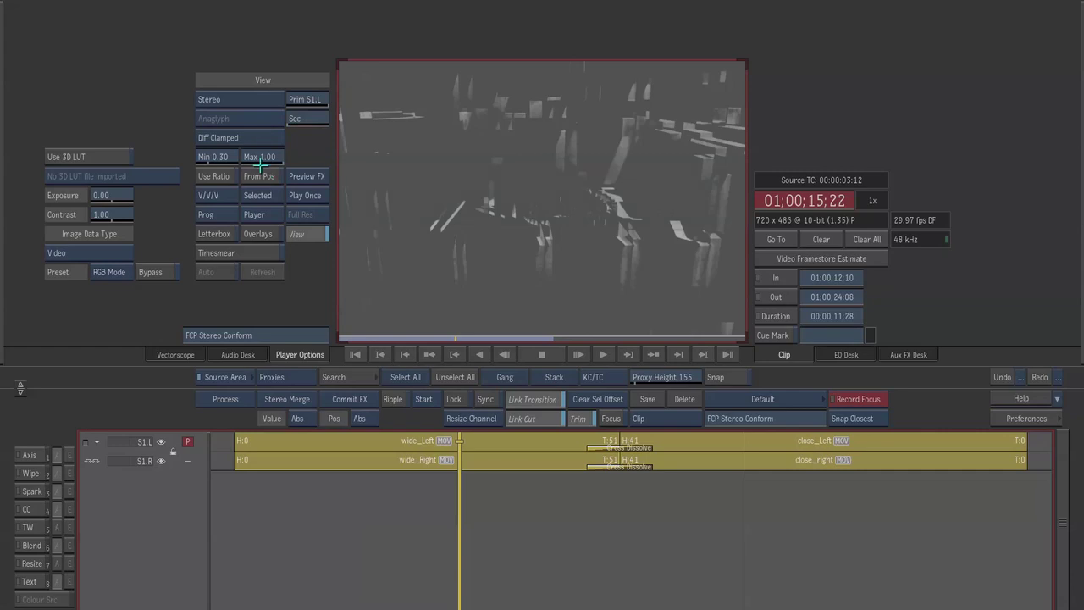
left_click(252, 140)
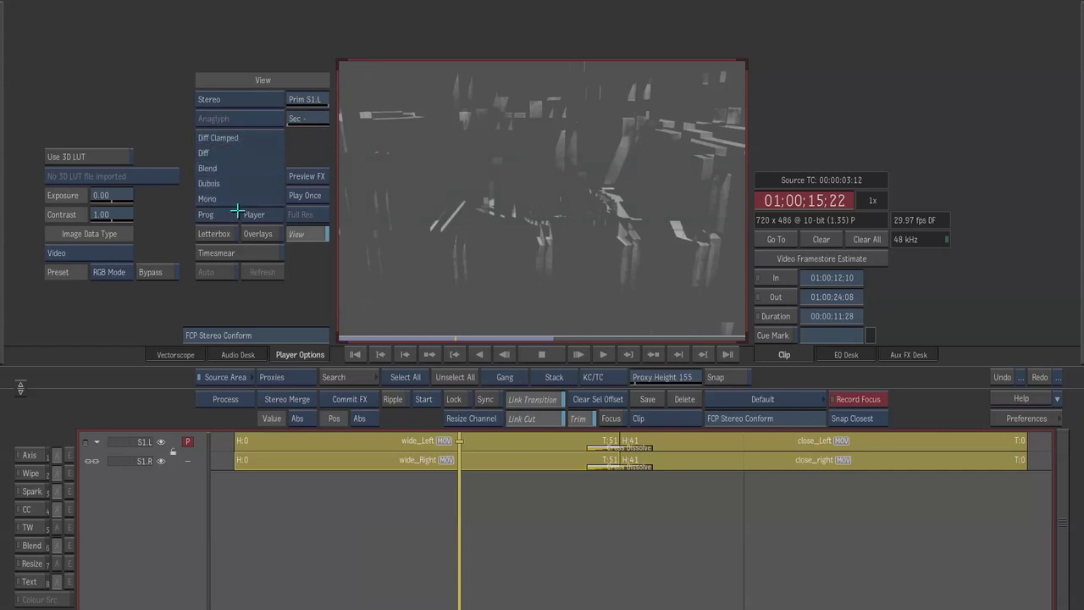
left_click(247, 183)
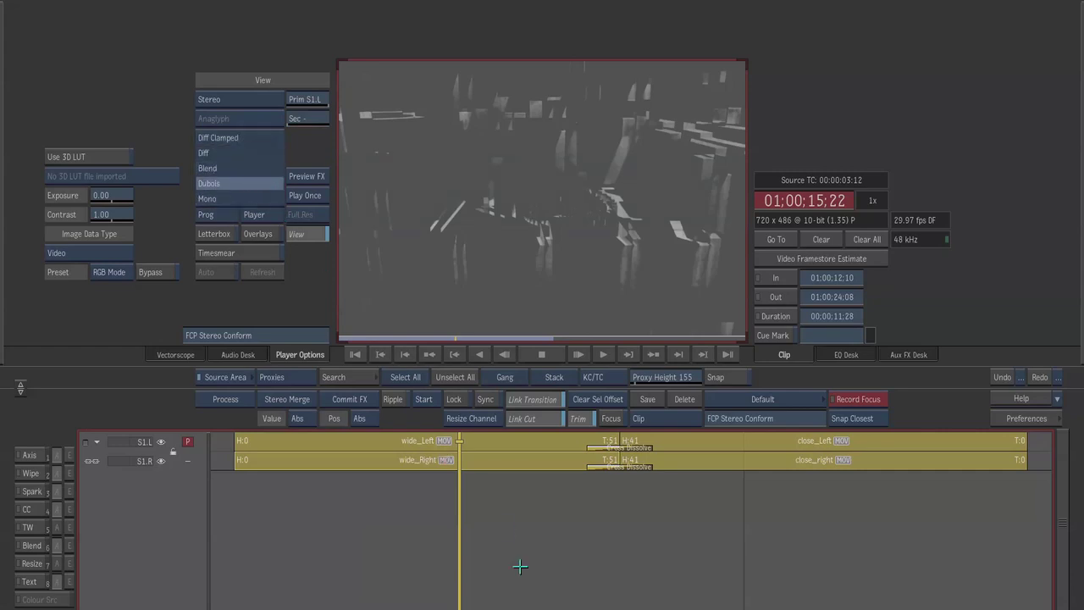
Play the sequence backward and forward, and widen the track headers to show Left and Right
key("Right")
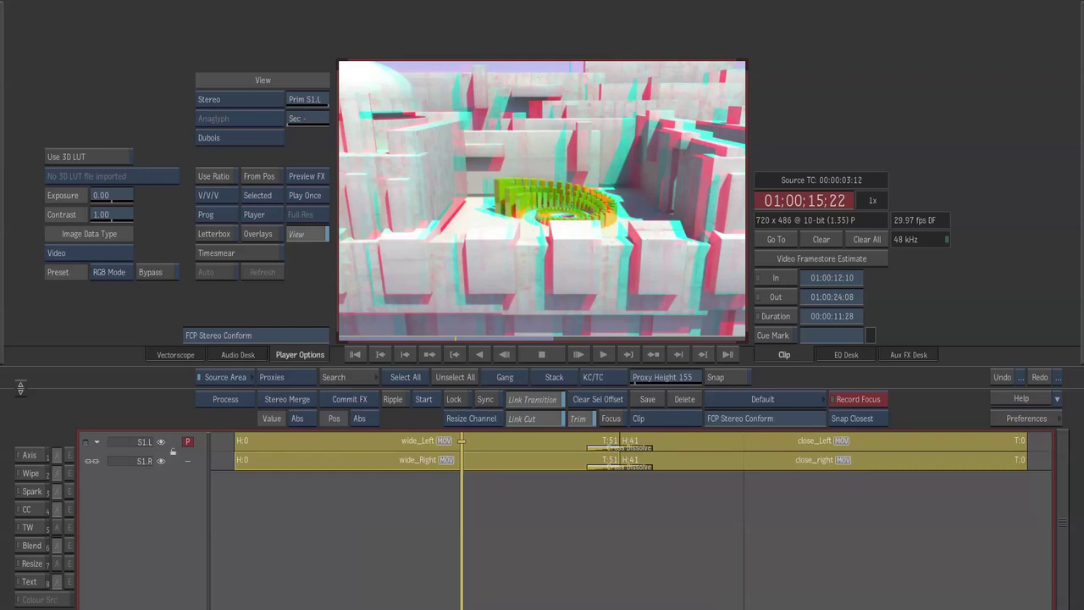
key("j")
key("l")
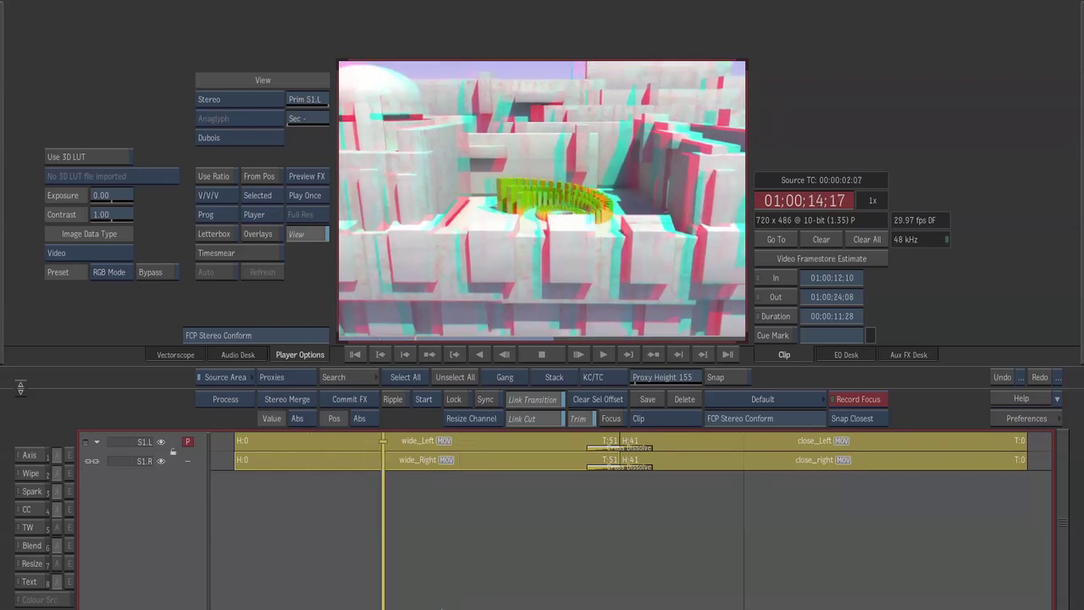
left_click(491, 607)
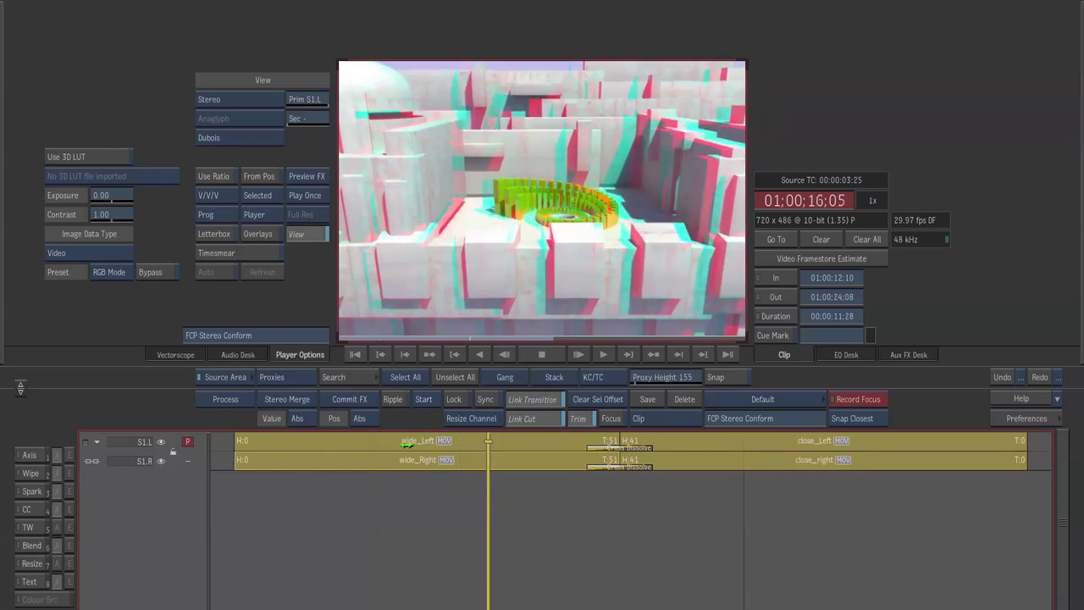
left_click_drag(207, 482, 253, 482)
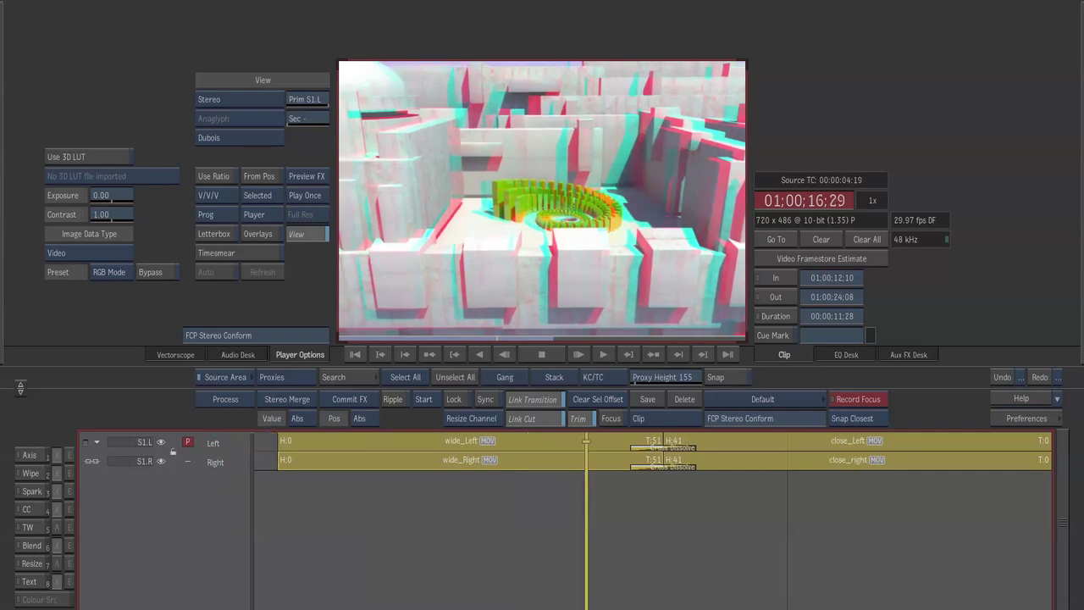
Retime the cross dissolve on both eyes to T:48 H:29
left_click(716, 599)
left_click_drag(665, 599, 615, 590)
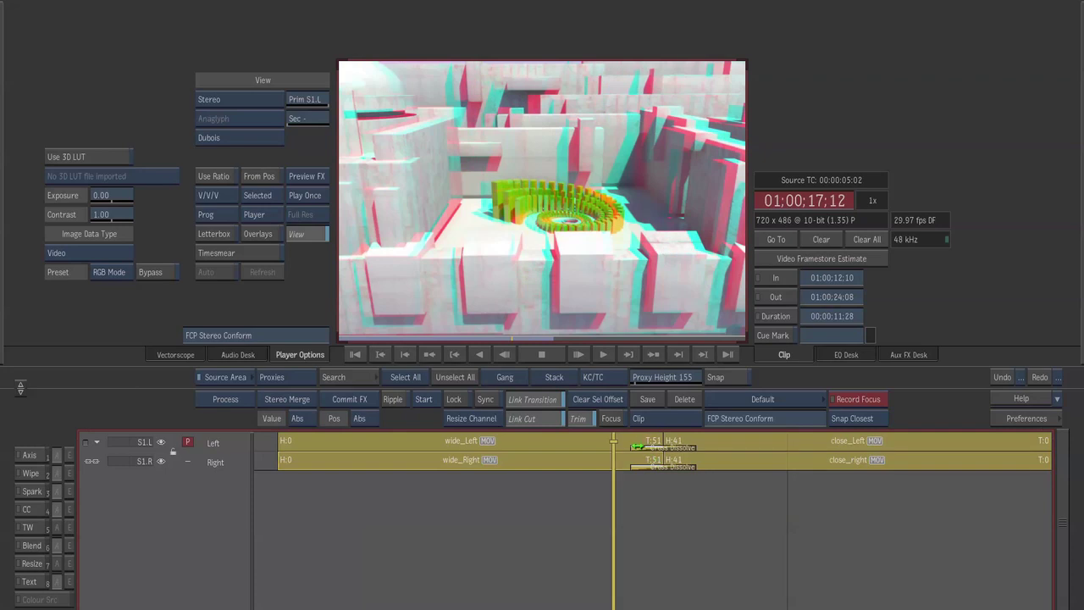
left_click_drag(644, 447, 703, 449)
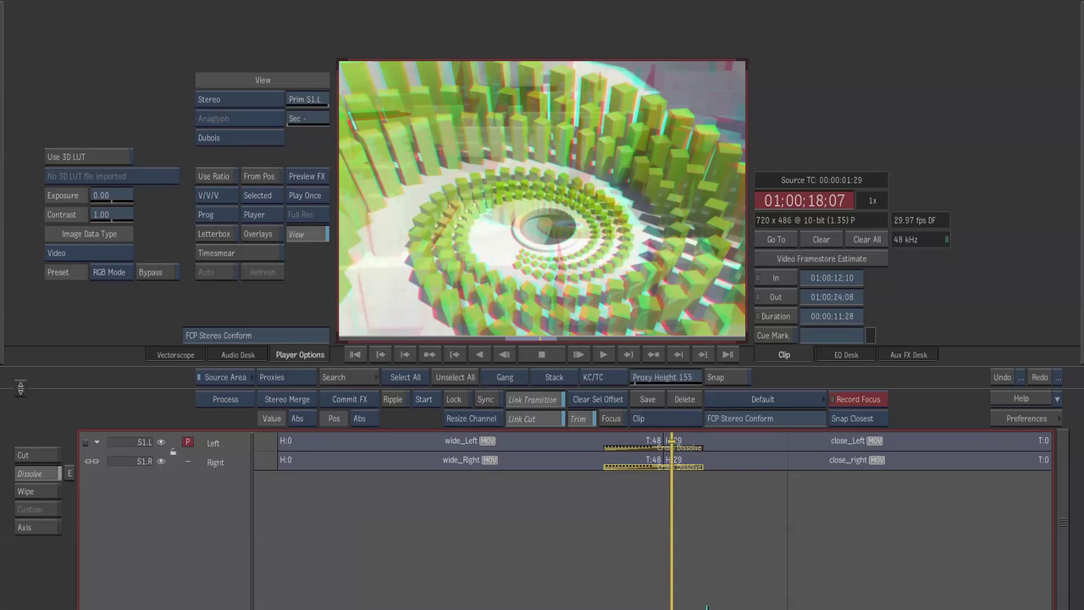
Add an Axis effect to the close_Left/close_right segments and scale them proportionally to 136
left_click(796, 440)
left_click(800, 441)
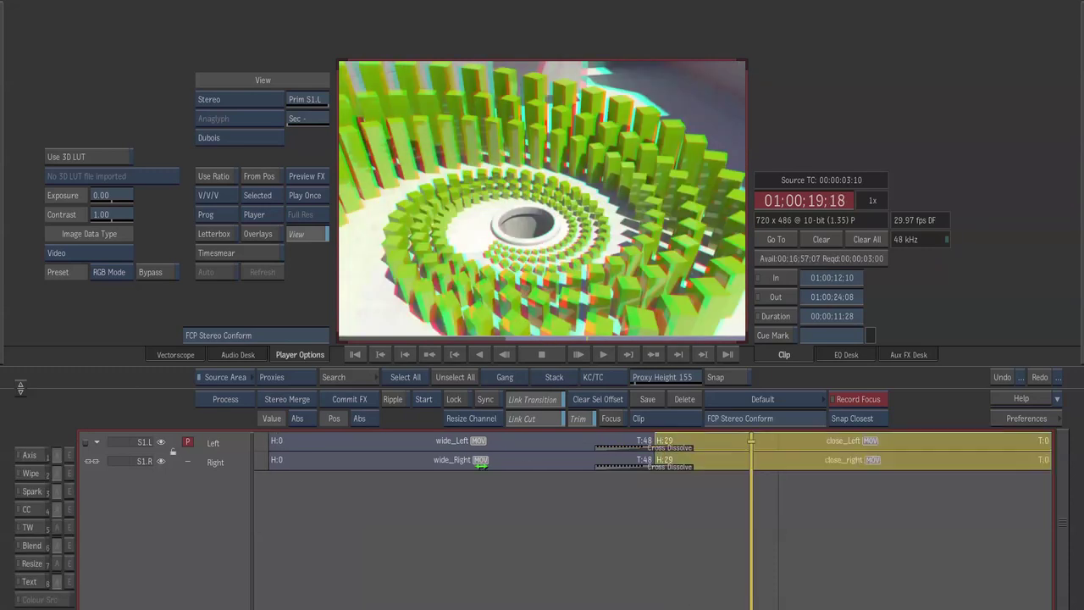
left_click(37, 456)
left_click(41, 456)
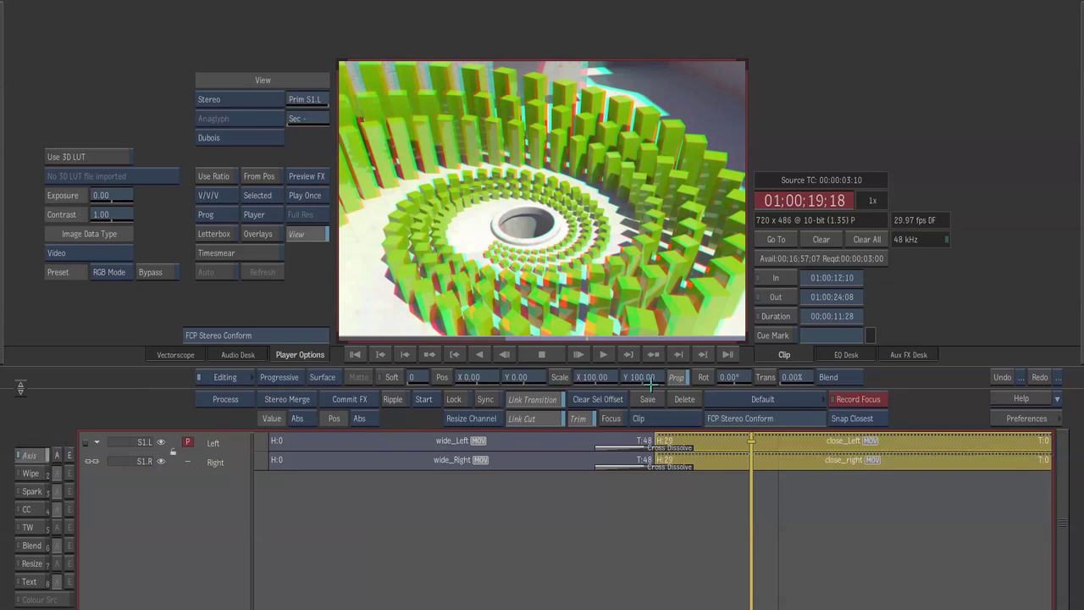
left_click_drag(658, 377, 673, 385)
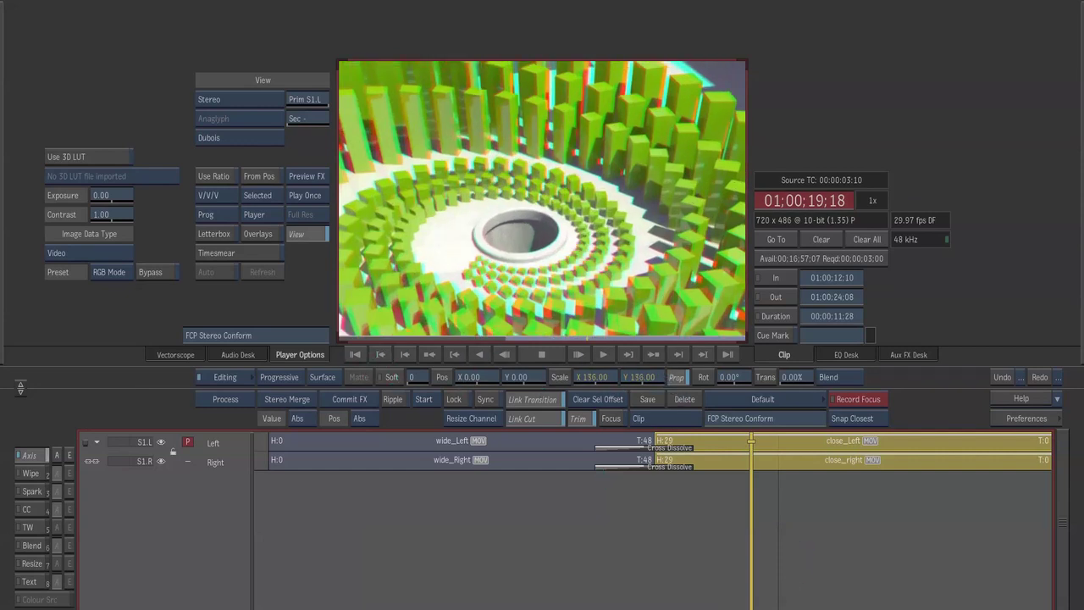
left_click(755, 444)
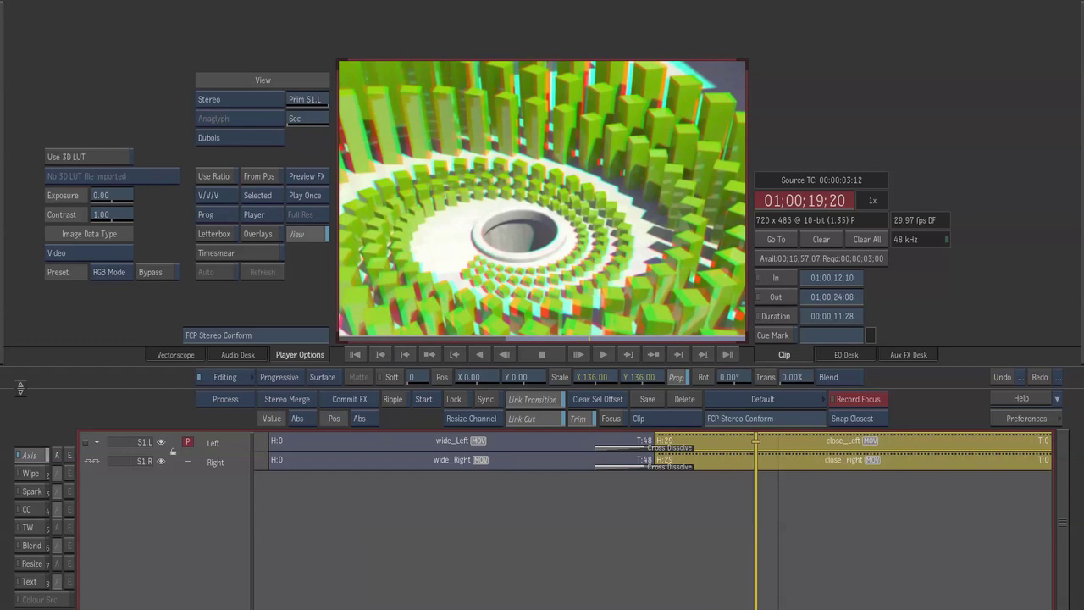
left_click_drag(755, 445, 844, 445)
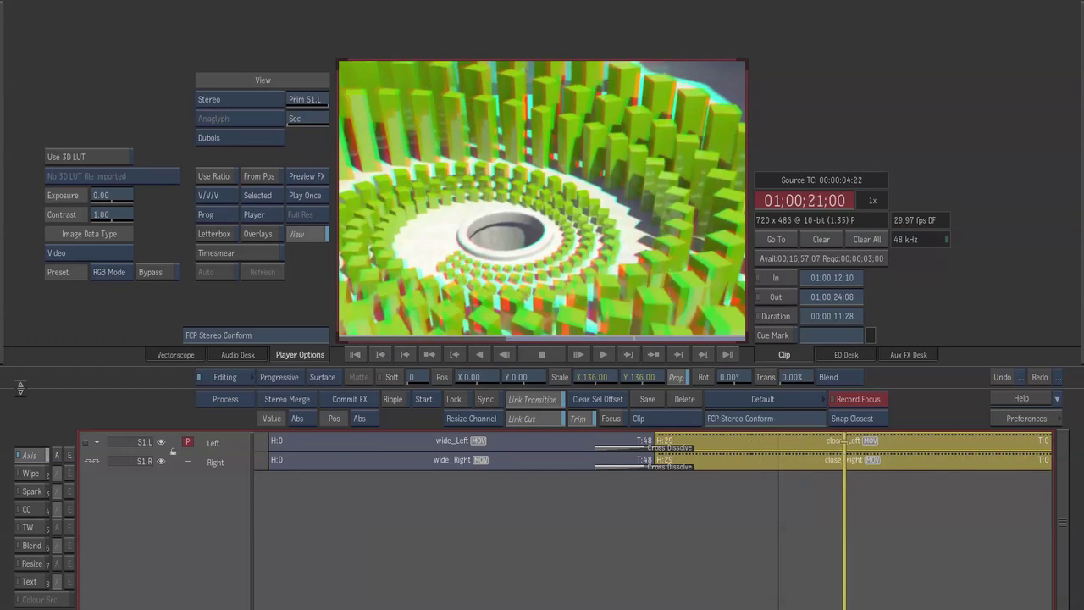
left_click(788, 442)
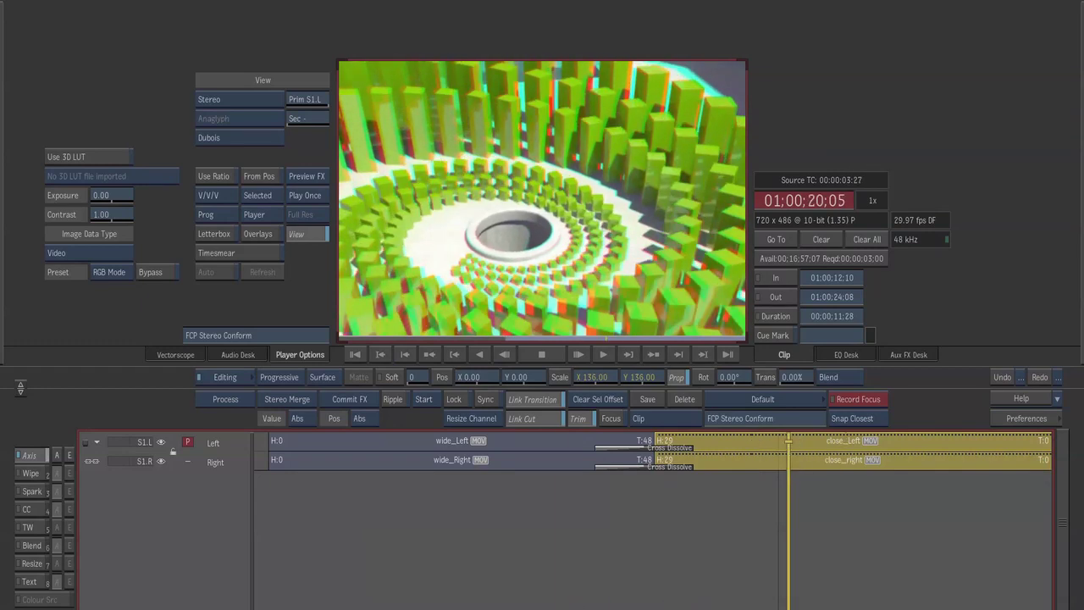
left_click(563, 443)
key("space")
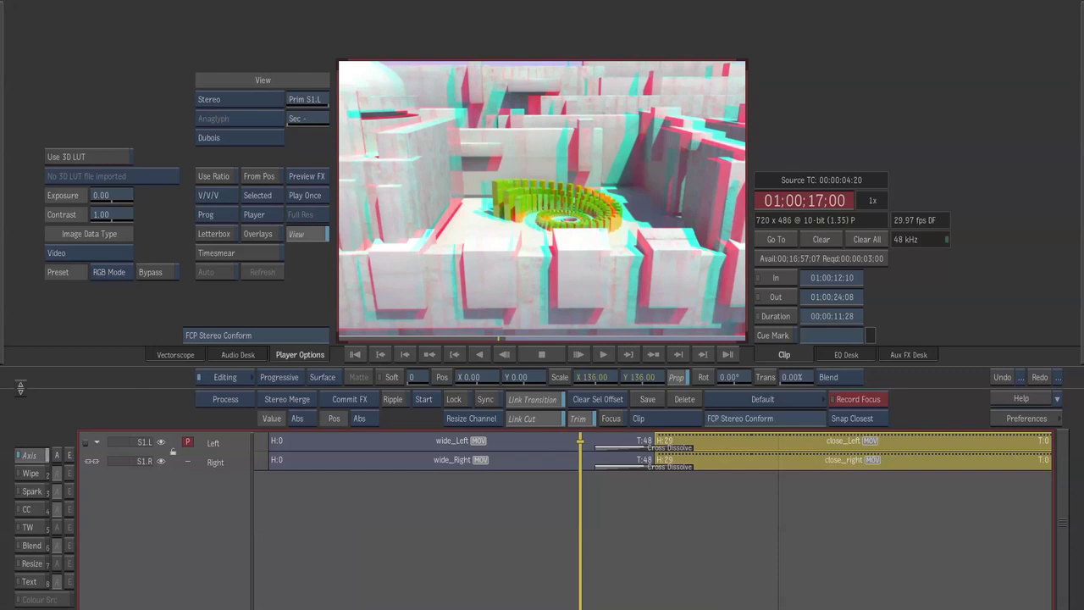